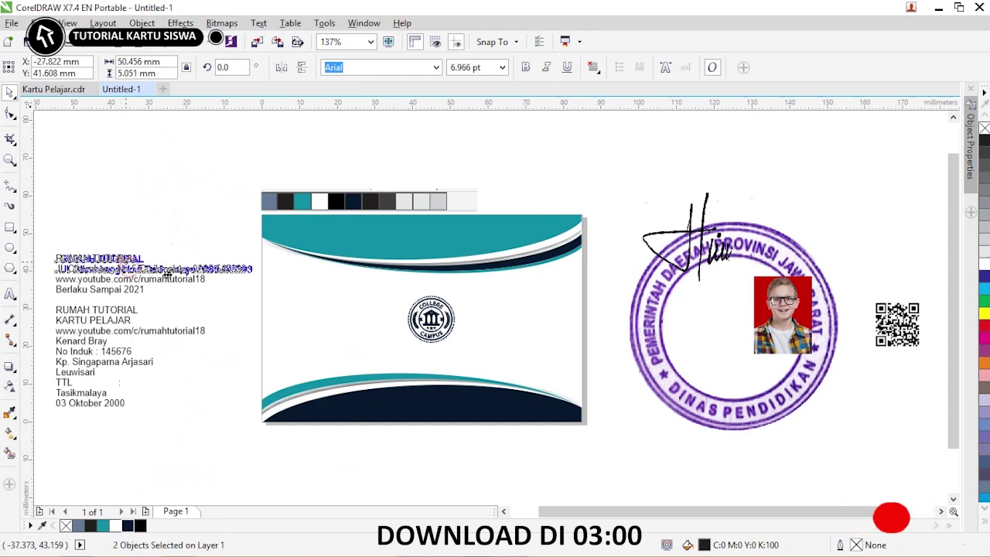
- Move the title and address onto the card, shrink the address, and centre both under the logo
{"action": "left_click_drag", "start_coordinate": [130, 272], "coordinate": [524, 349]}
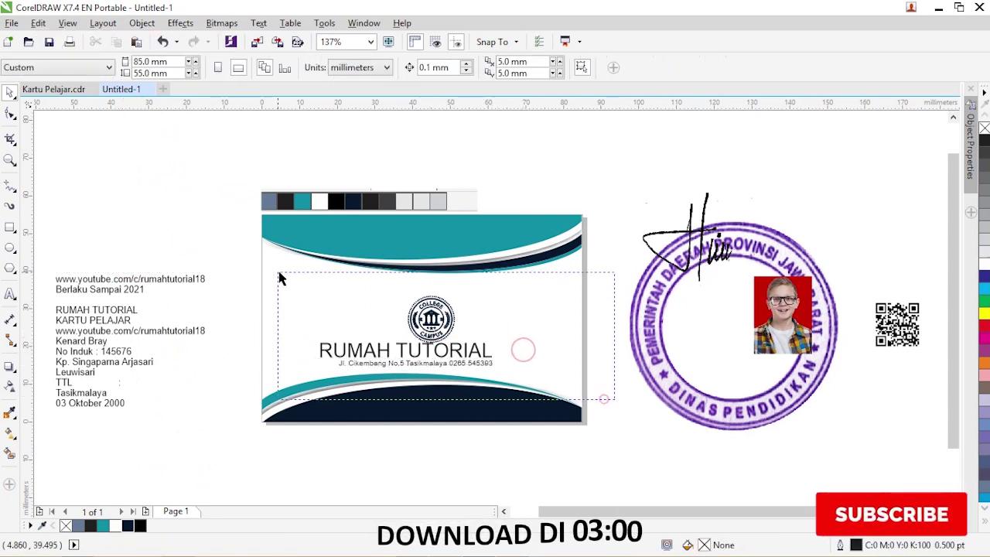
{"action": "left_click_drag", "start_coordinate": [281, 278], "coordinate": [575, 379]}
{"action": "key", "text": "c"}
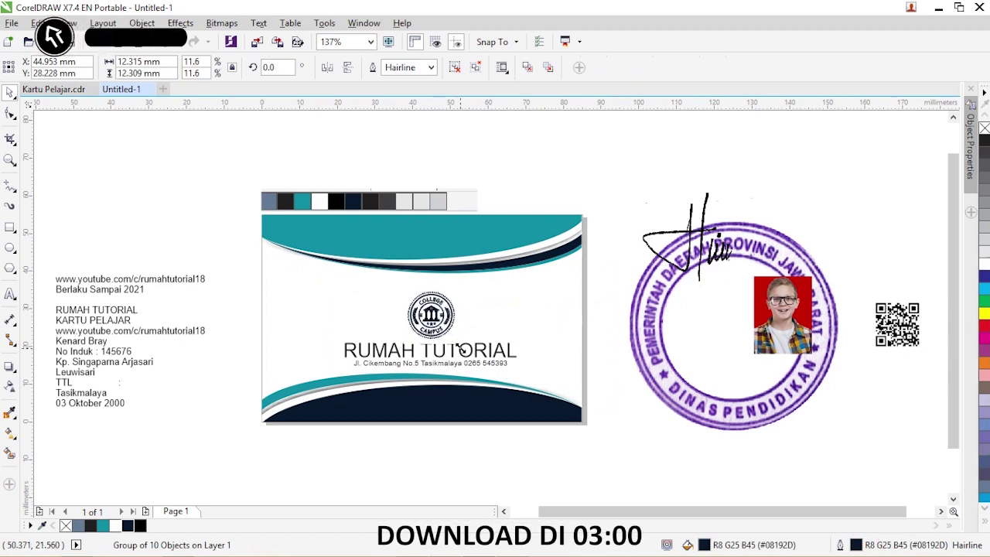
- Place 'Berlaku Sampai 2021' in the card's bottom-right corner and raise the logo and title
{"action": "left_click", "coordinate": [147, 332]}
{"action": "left_click", "coordinate": [111, 299]}
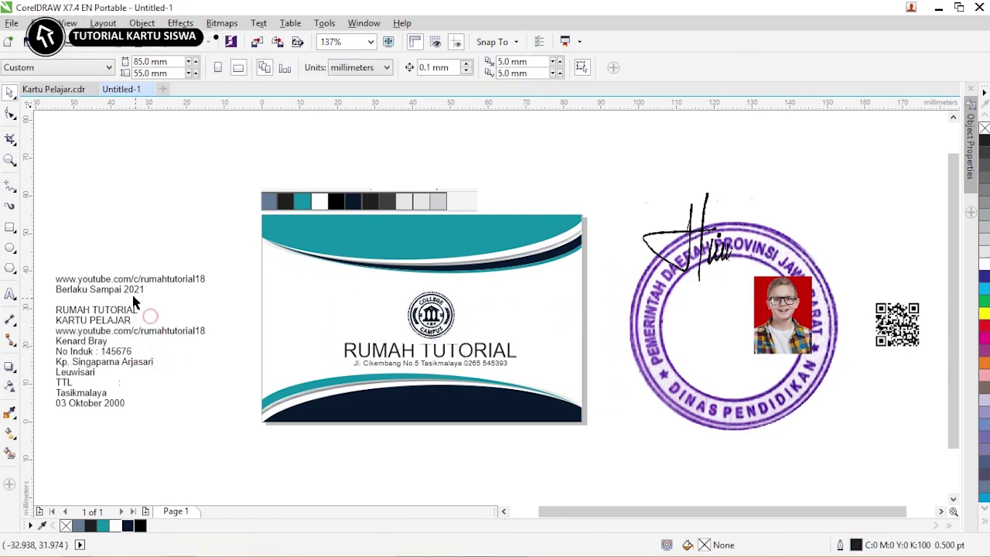
{"action": "left_click_drag", "start_coordinate": [99, 289], "coordinate": [551, 416]}
{"action": "left_click", "coordinate": [601, 387]}
{"action": "left_click_drag", "start_coordinate": [600, 387], "coordinate": [325, 282]}
{"action": "left_click_drag", "start_coordinate": [431, 349], "coordinate": [431, 338]}
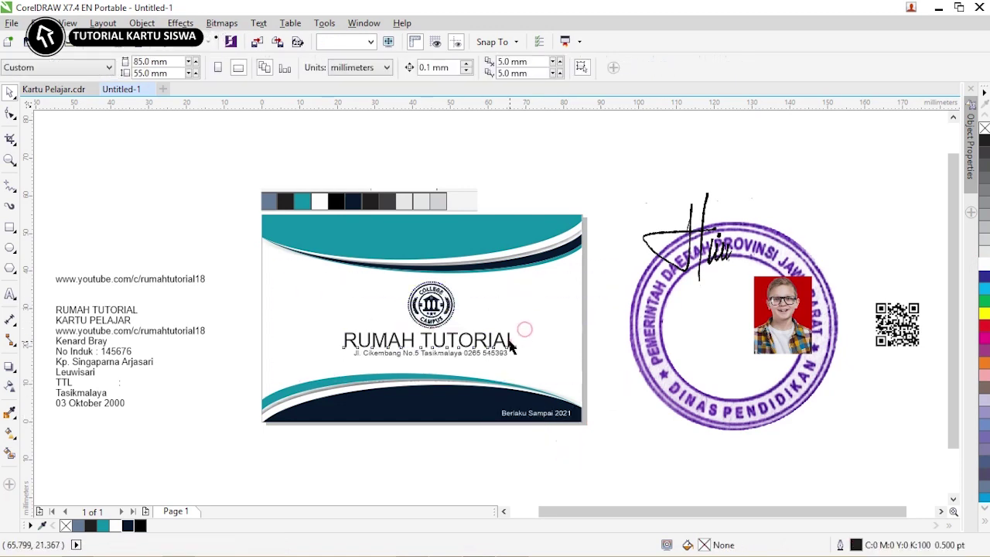
- Set the RUMAH TUTORIAL title font to Futura Md BT
{"action": "left_click", "coordinate": [464, 341]}
{"action": "left_click", "coordinate": [435, 67]}
{"action": "left_click", "coordinate": [372, 117]}
{"action": "scroll", "coordinate": [474, 356], "scroll_direction": "up", "scroll_amount": 3}
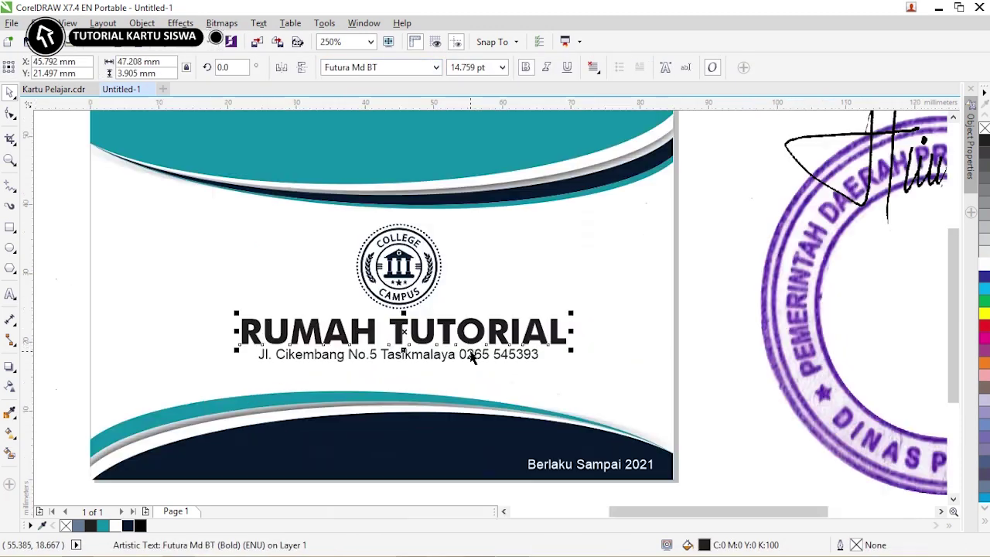
- Make the address line under the title bold
{"action": "left_click", "coordinate": [307, 358]}
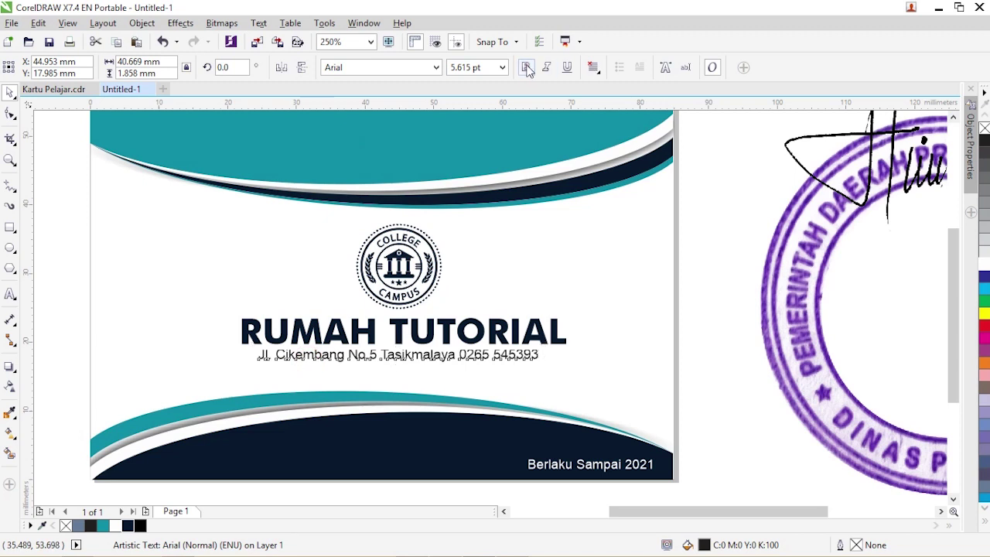
{"action": "left_click", "coordinate": [528, 69]}
{"action": "left_click", "coordinate": [537, 328], "text": "shift"}
{"action": "left_click", "coordinate": [430, 275], "text": "shift"}
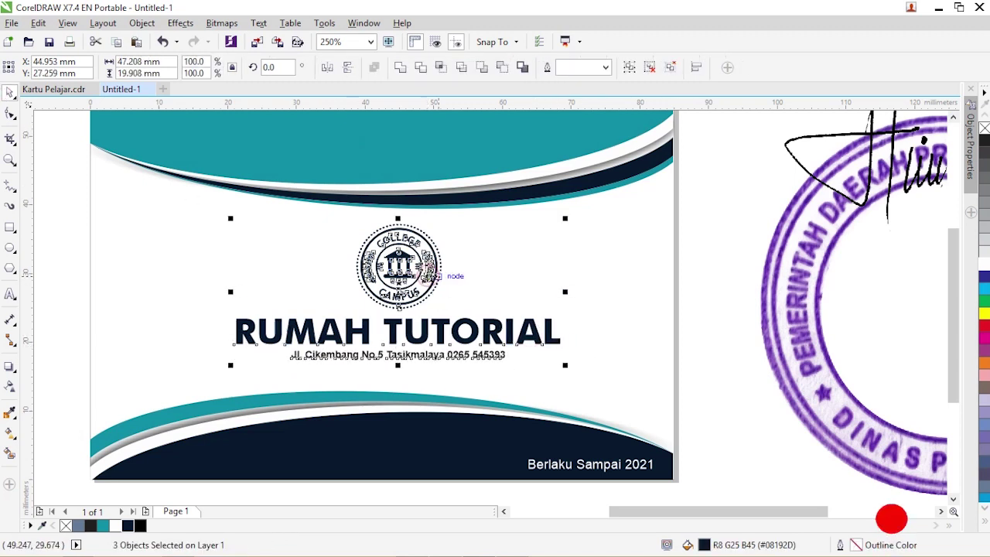
{"action": "left_click", "coordinate": [704, 225]}
{"action": "scroll", "coordinate": [704, 225], "scroll_direction": "down", "scroll_amount": 3}
{"action": "left_click", "coordinate": [279, 271]}
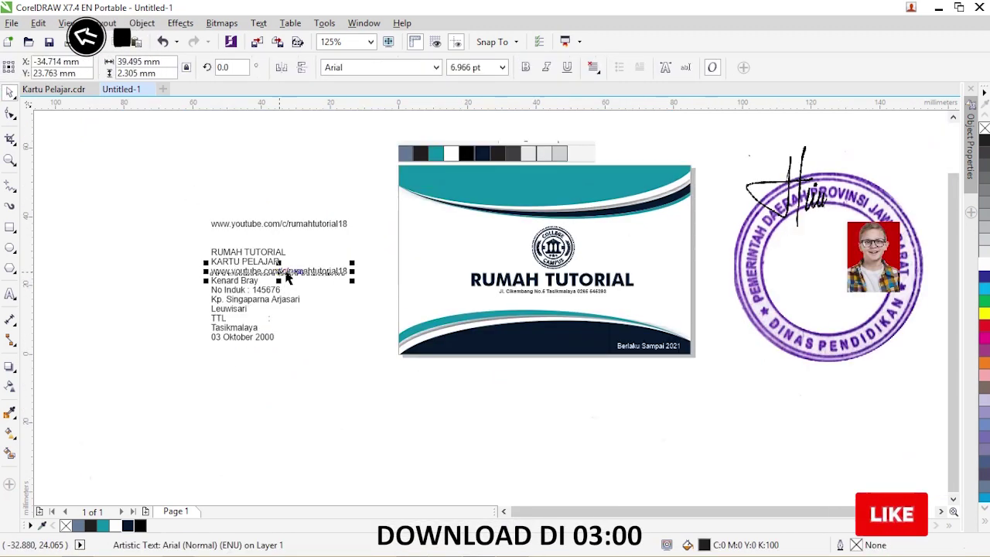
- Move the YouTube URL onto the dark bottom band and shrink it to about half size
{"action": "left_click_drag", "start_coordinate": [279, 271], "coordinate": [524, 346]}
{"action": "key", "text": "z"}
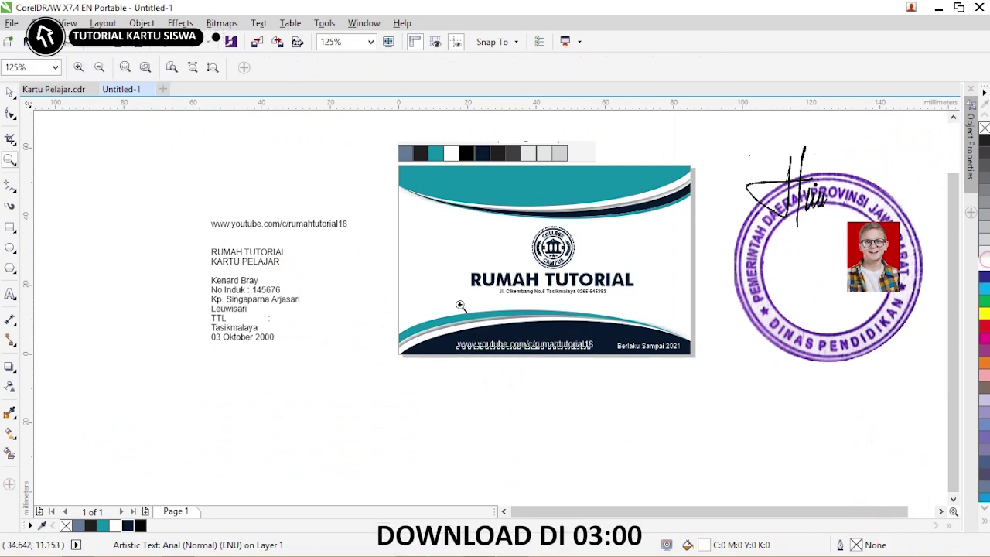
{"action": "left_click_drag", "start_coordinate": [367, 289], "coordinate": [699, 387]}
{"action": "key", "text": "space"}
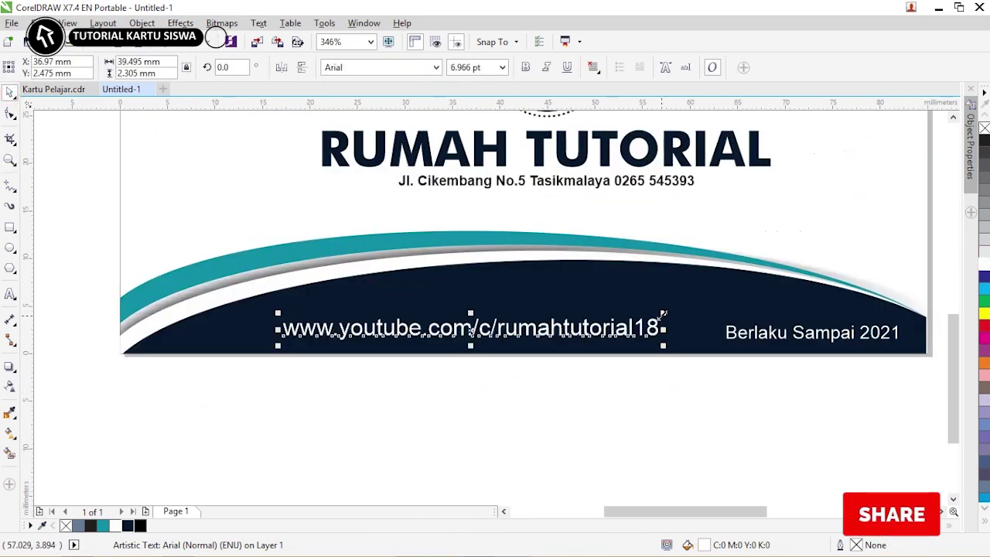
{"action": "left_click_drag", "start_coordinate": [664, 313], "coordinate": [622, 320]}
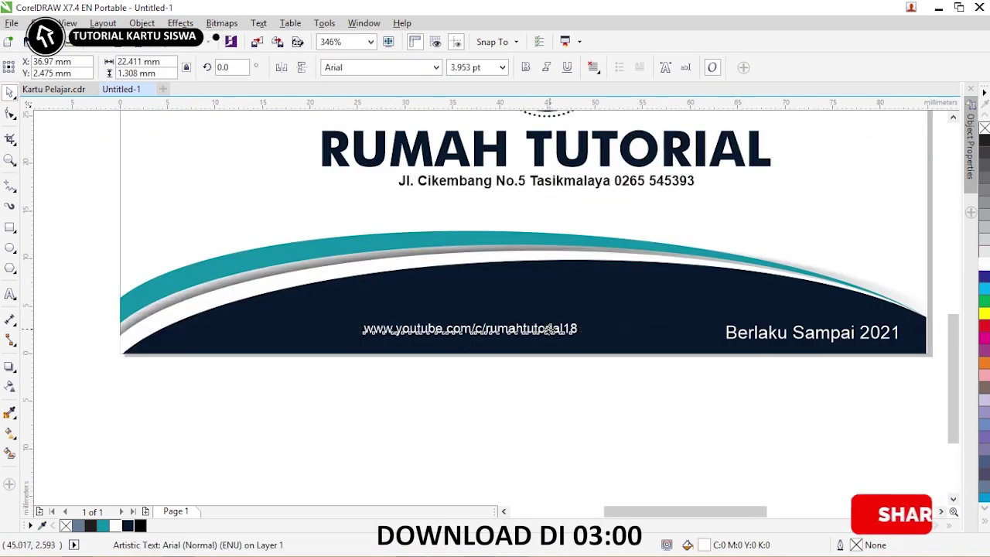
- Draw a small circle left of the URL, aligned with it, and scale a copy to 30%
{"action": "key", "text": "F7"}
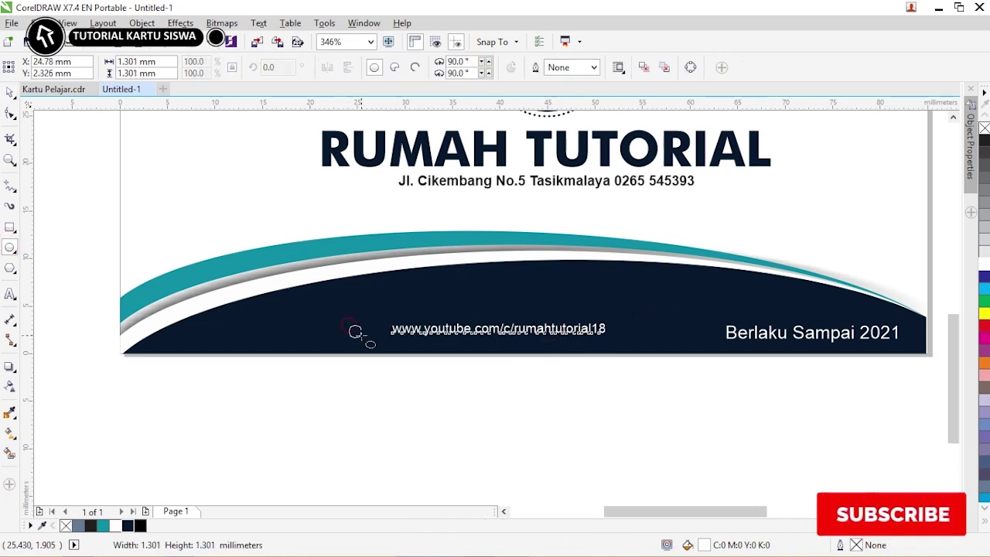
{"action": "left_click_drag", "start_coordinate": [342, 319], "coordinate": [367, 343]}
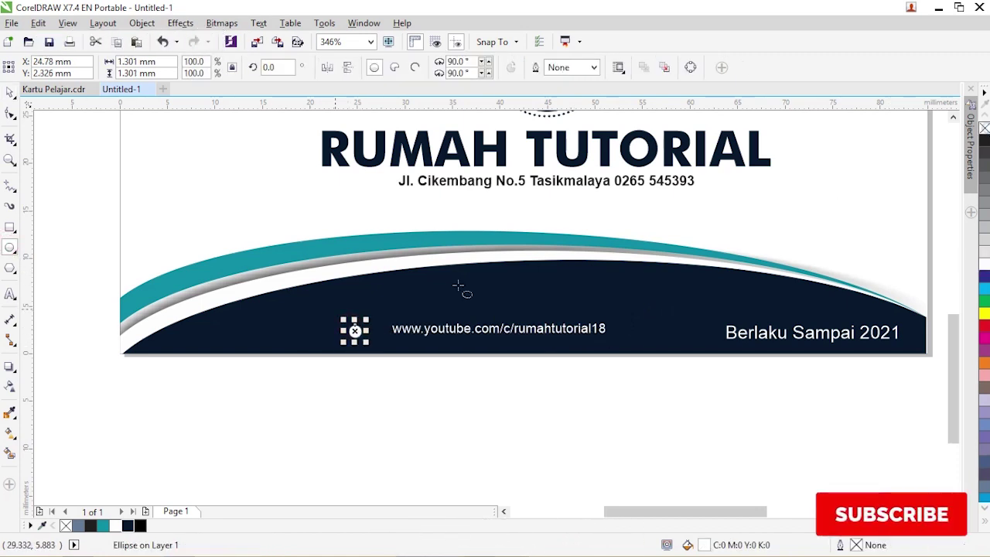
{"action": "key", "text": "z"}
{"action": "left_click_drag", "start_coordinate": [333, 282], "coordinate": [464, 353]}
{"action": "left_click", "coordinate": [10, 93]}
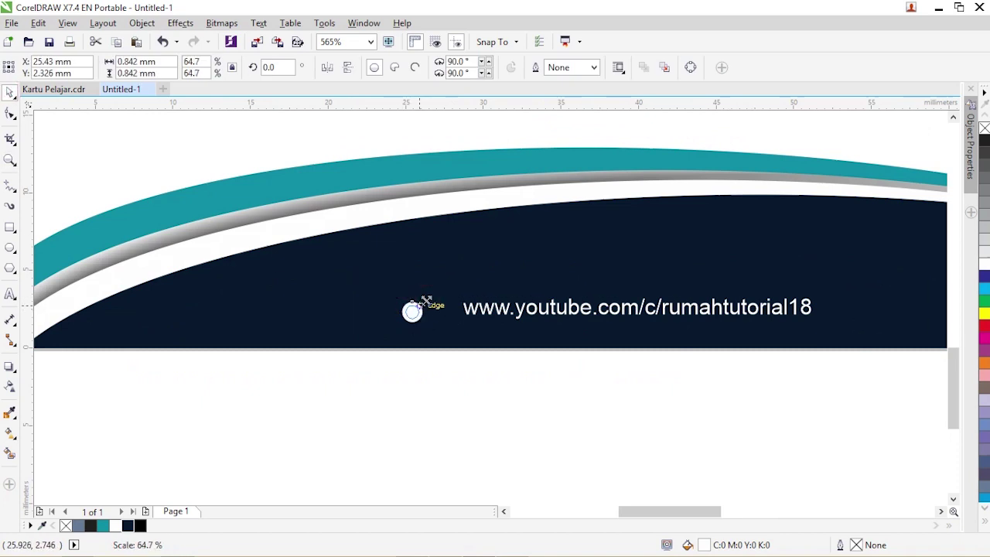
{"action": "left_click_drag", "start_coordinate": [426, 300], "coordinate": [425, 307]}
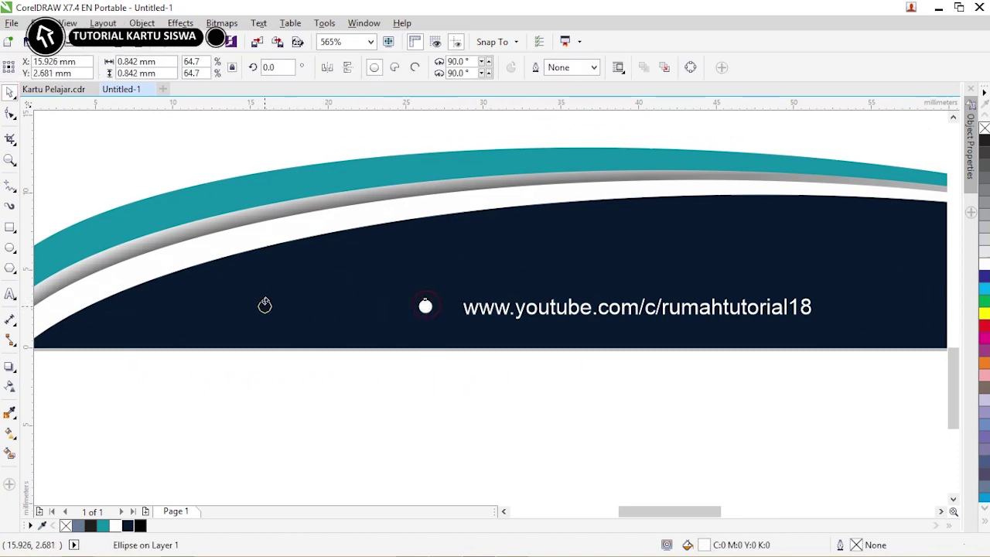
{"action": "left_click", "coordinate": [191, 61]}
{"action": "type", "text": "30"}
{"action": "key", "text": "Return"}
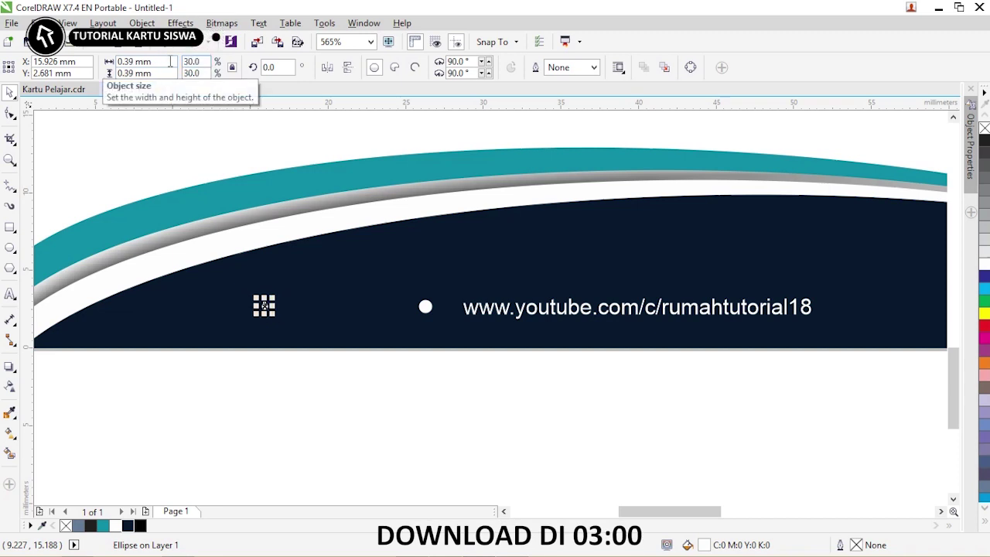
- Blend the two circles with 5 steps into a row of graduated dots
{"action": "left_click", "coordinate": [441, 411]}
{"action": "left_click_drag", "start_coordinate": [453, 403], "coordinate": [426, 307]}
{"action": "left_click", "coordinate": [56, 397]}
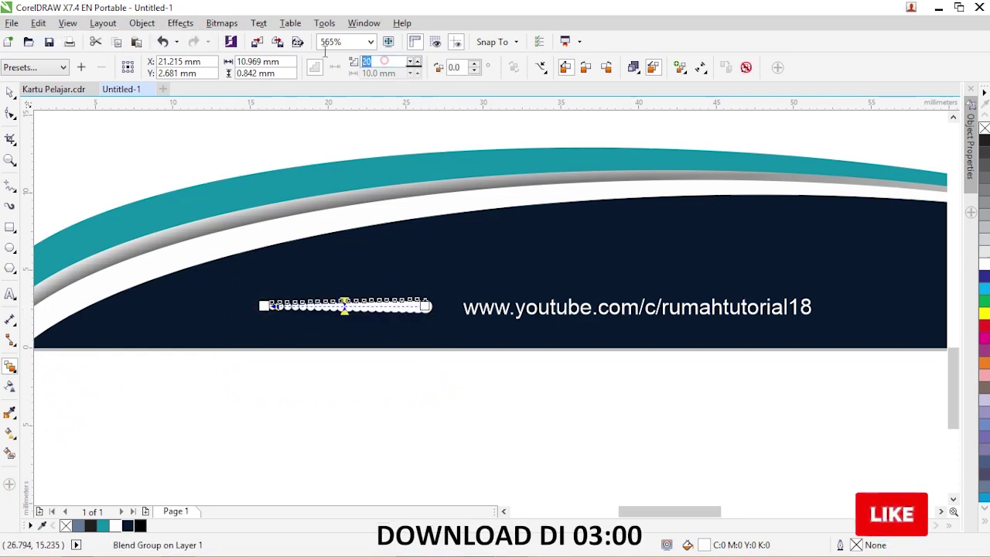
{"action": "type", "text": "5"}
{"action": "key", "text": "Return"}
{"action": "left_click", "coordinate": [459, 428]}
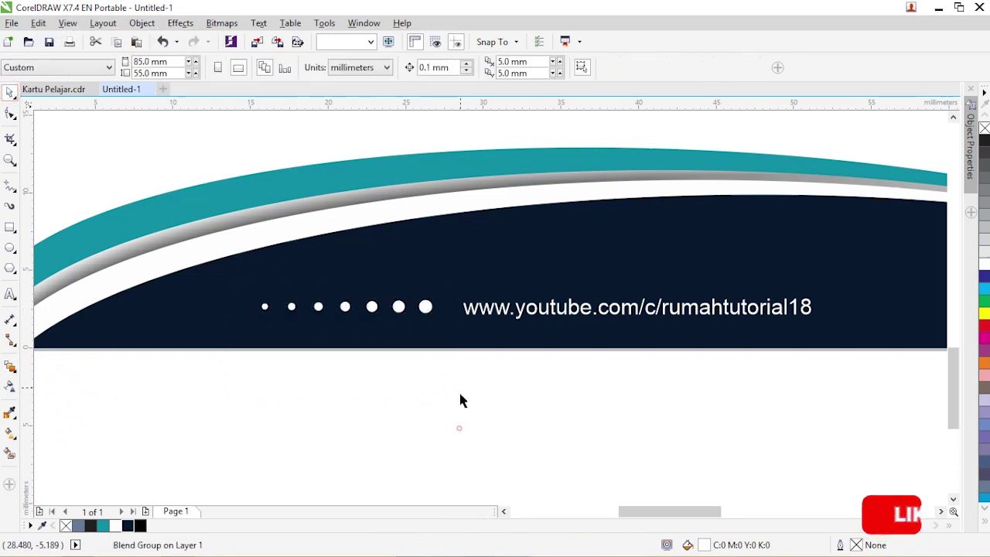
{"action": "left_click", "coordinate": [427, 308]}
{"action": "left_click", "coordinate": [343, 305]}
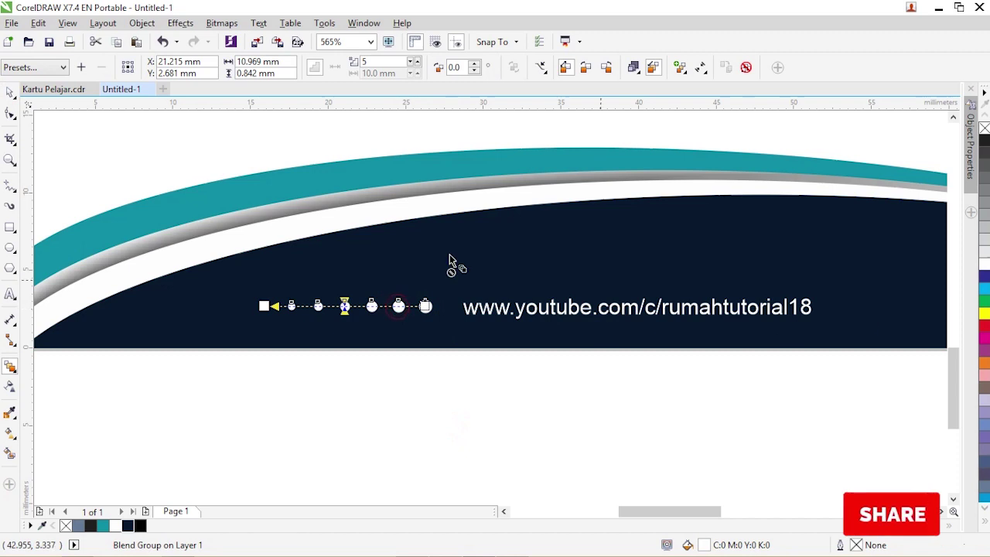
{"action": "scroll", "coordinate": [154, 170], "scroll_direction": "down", "scroll_amount": 3}
{"action": "left_click", "coordinate": [10, 91]}
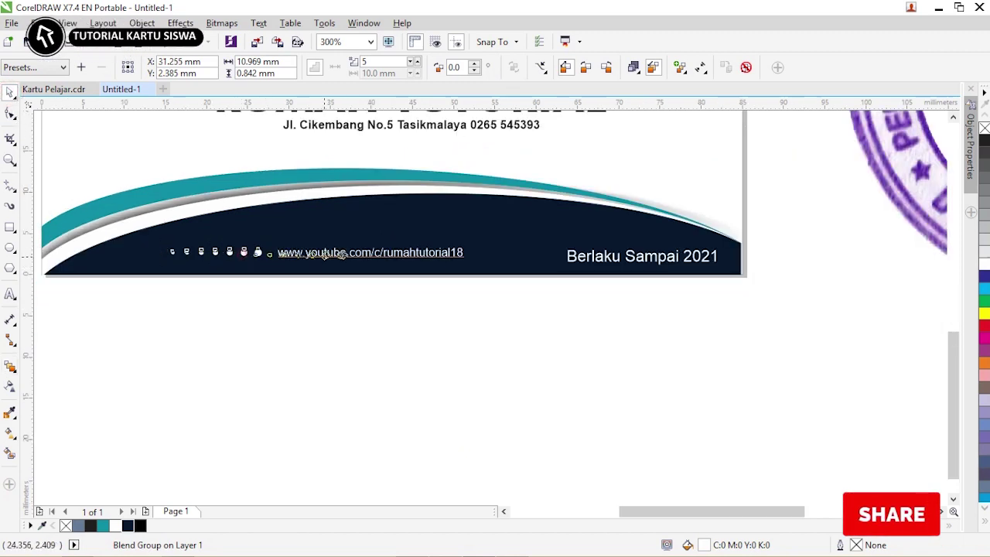
- Copy the dot row to the right of the URL, break it apart, and group the right-hand dots
{"action": "left_click_drag", "start_coordinate": [518, 257], "coordinate": [547, 259]}
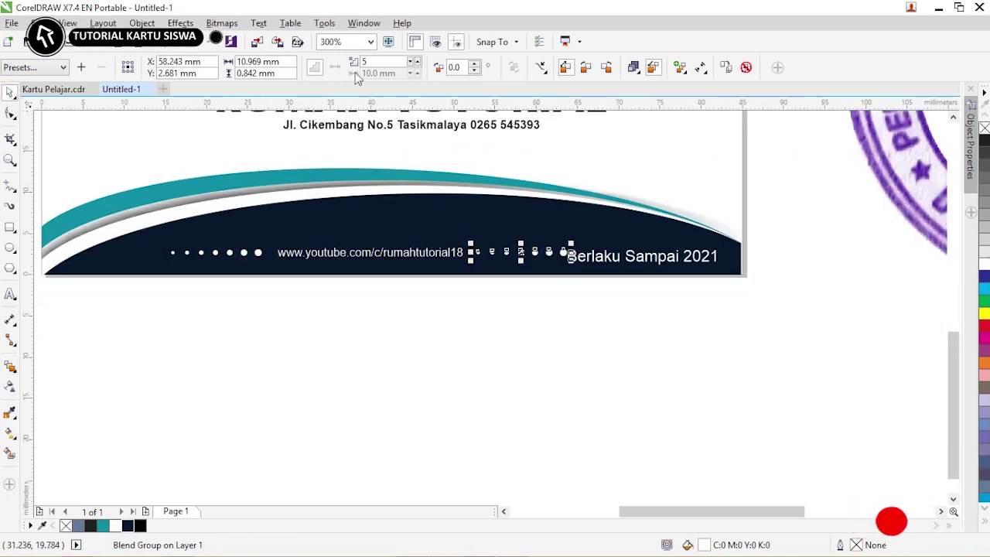
{"action": "key", "text": "ctrl+k"}
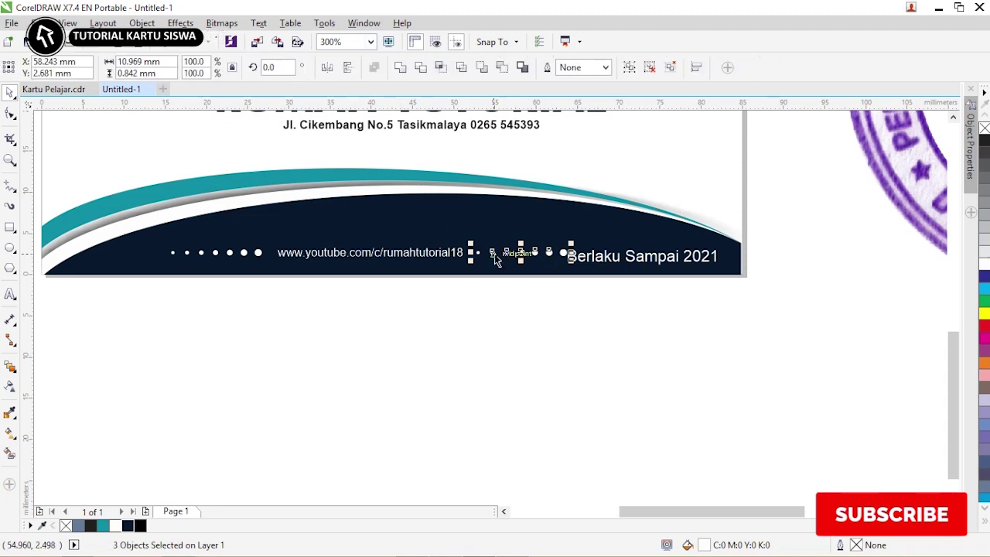
{"action": "left_click", "coordinate": [442, 325]}
{"action": "left_click_drag", "start_coordinate": [588, 312], "coordinate": [139, 216]}
{"action": "left_click", "coordinate": [531, 305]}
{"action": "left_click", "coordinate": [509, 253]}
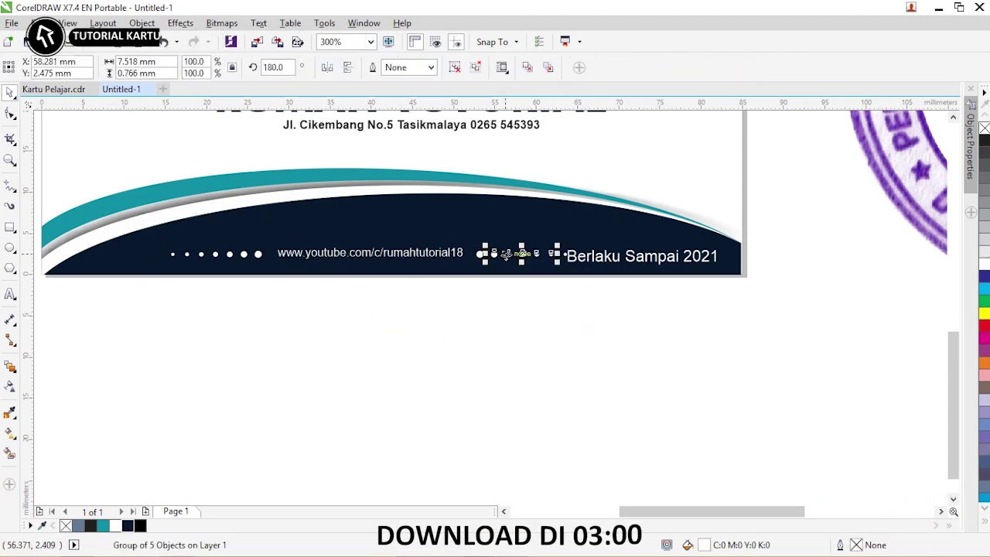
{"action": "left_click", "coordinate": [479, 254], "text": "shift"}
{"action": "key", "text": "ctrl+g"}
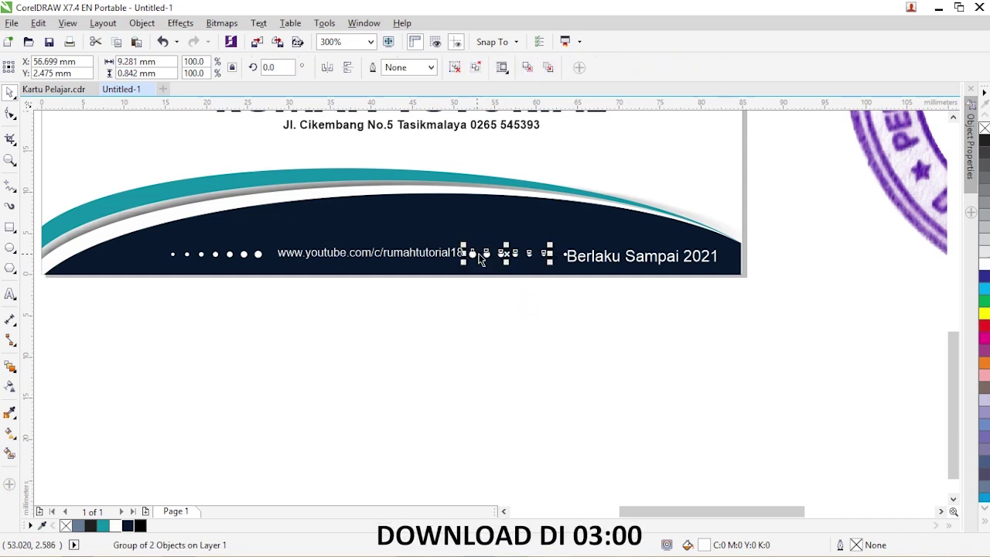
- Make the footer URL text bold
{"action": "left_click", "coordinate": [372, 253]}
{"action": "left_click", "coordinate": [525, 67]}
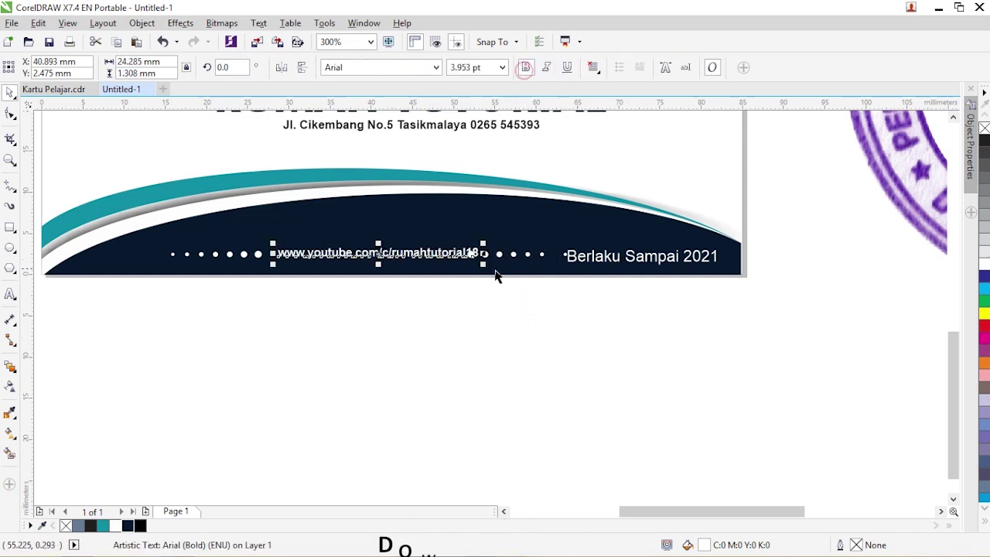
{"action": "left_click_drag", "start_coordinate": [482, 240], "coordinate": [475, 236]}
- Group the left and right dot rows together around the URL
{"action": "left_click", "coordinate": [504, 314]}
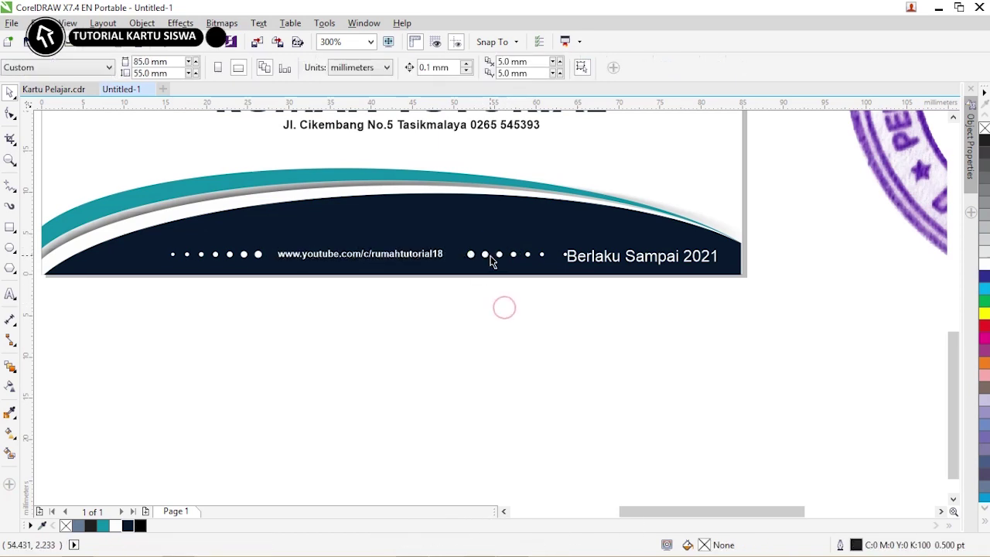
{"action": "left_click", "coordinate": [467, 263]}
{"action": "left_click", "coordinate": [245, 258], "text": "shift"}
{"action": "key", "text": "ctrl+g"}
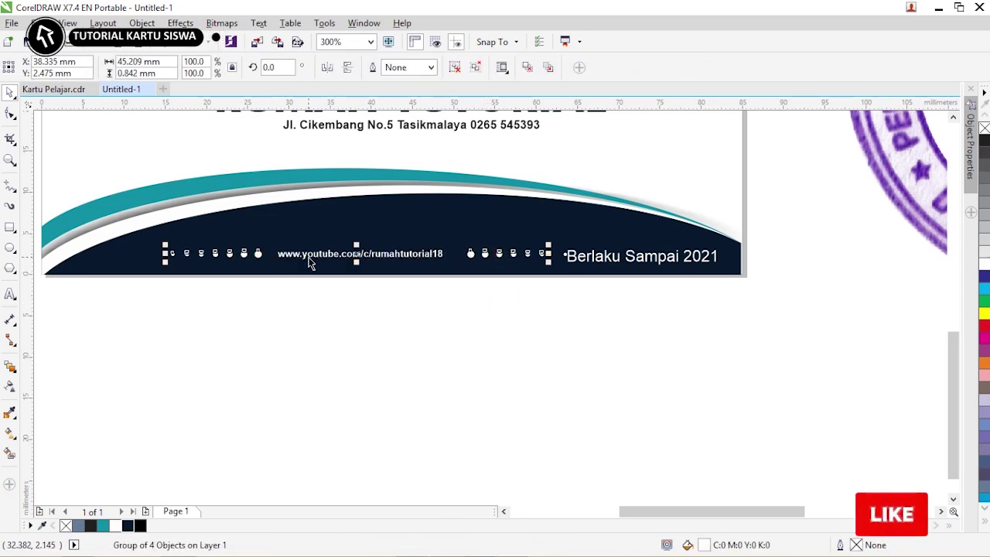
{"action": "left_click", "coordinate": [308, 256], "text": "shift"}
{"action": "left_click", "coordinate": [447, 336]}
{"action": "left_click", "coordinate": [475, 254]}
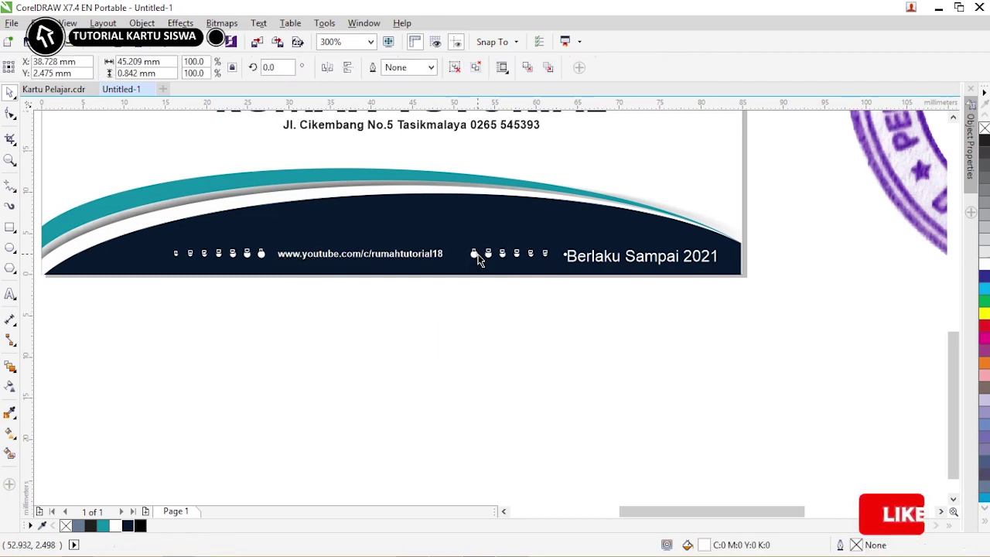
{"action": "left_click", "coordinate": [480, 307]}
{"action": "scroll", "coordinate": [479, 307], "scroll_direction": "down", "scroll_amount": 3}
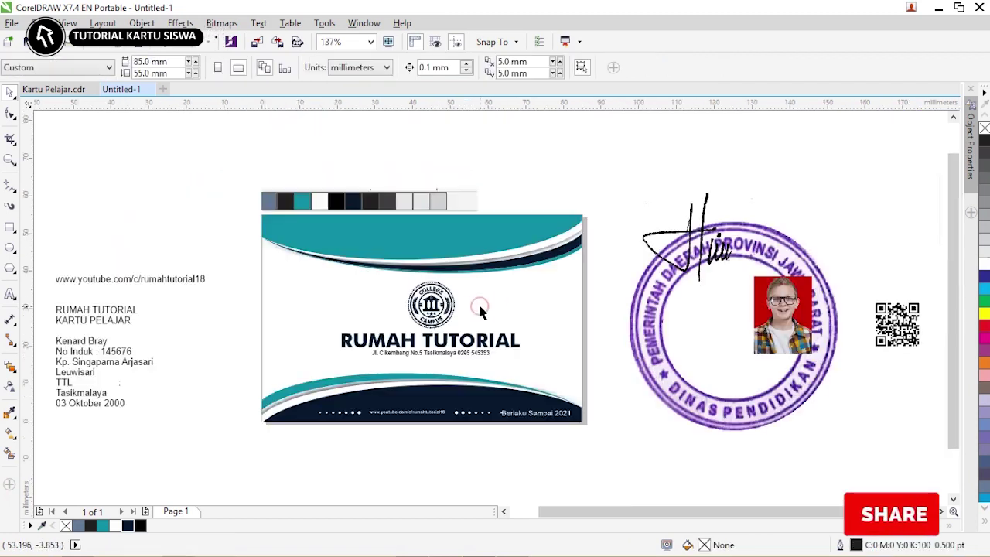
- Scale the footer dot rows and web address to 76% and group them
{"action": "left_click_drag", "start_coordinate": [499, 453], "coordinate": [263, 385]}
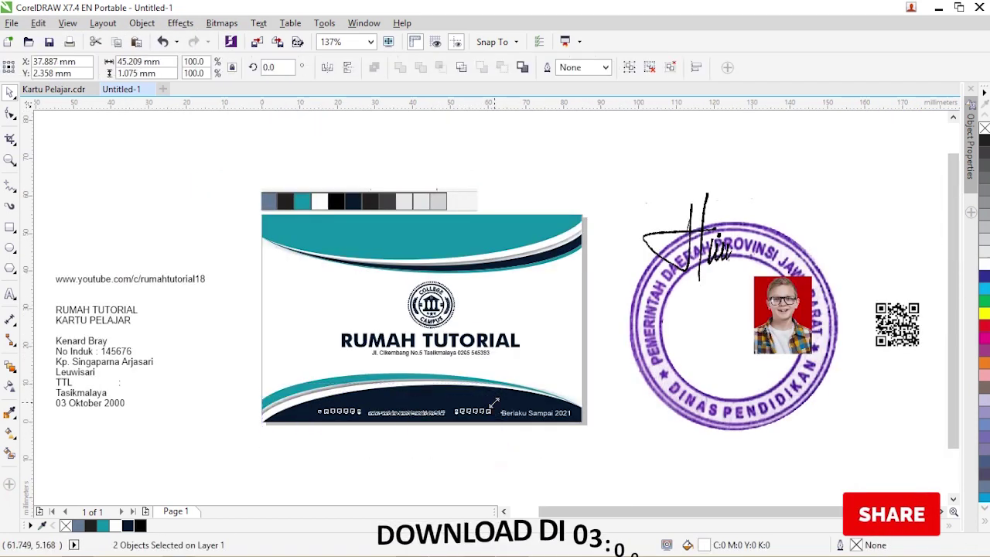
{"action": "left_click_drag", "start_coordinate": [492, 408], "coordinate": [310, 402]}
{"action": "key", "text": "ctrl+g"}
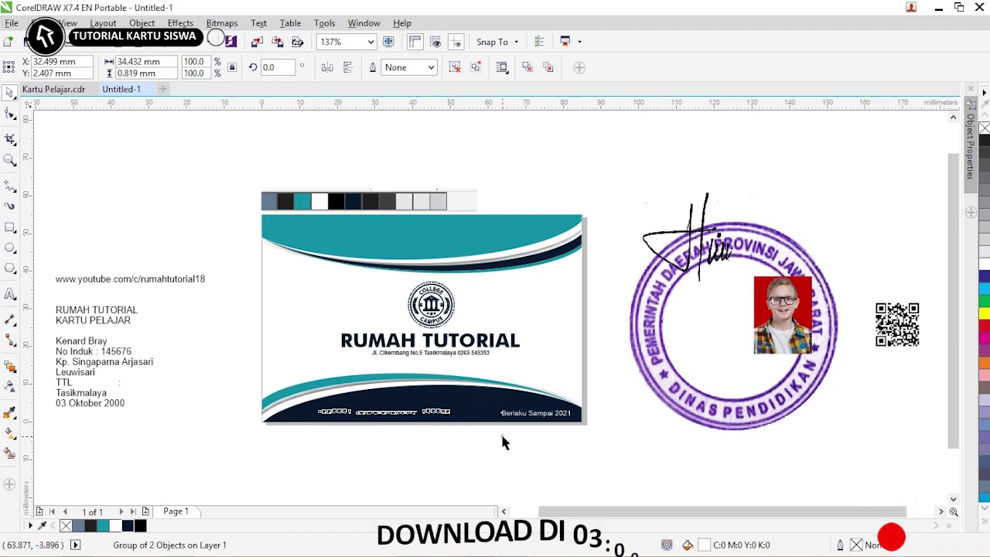
{"action": "key", "text": "Escape"}
- Move the loose stamp, photo, signature and QR code down and to the left
{"action": "scroll", "coordinate": [603, 178], "scroll_direction": "down", "scroll_amount": 3}
{"action": "left_click_drag", "start_coordinate": [594, 178], "coordinate": [595, 178]}
{"action": "mouse_move", "coordinate": [669, 236]}
{"action": "left_mouse_down"}
{"action": "mouse_move", "coordinate": [685, 348]}
{"action": "mouse_move", "coordinate": [425, 337]}
{"action": "left_mouse_up"}
{"action": "left_click_drag", "start_coordinate": [704, 321], "coordinate": [430, 208]}
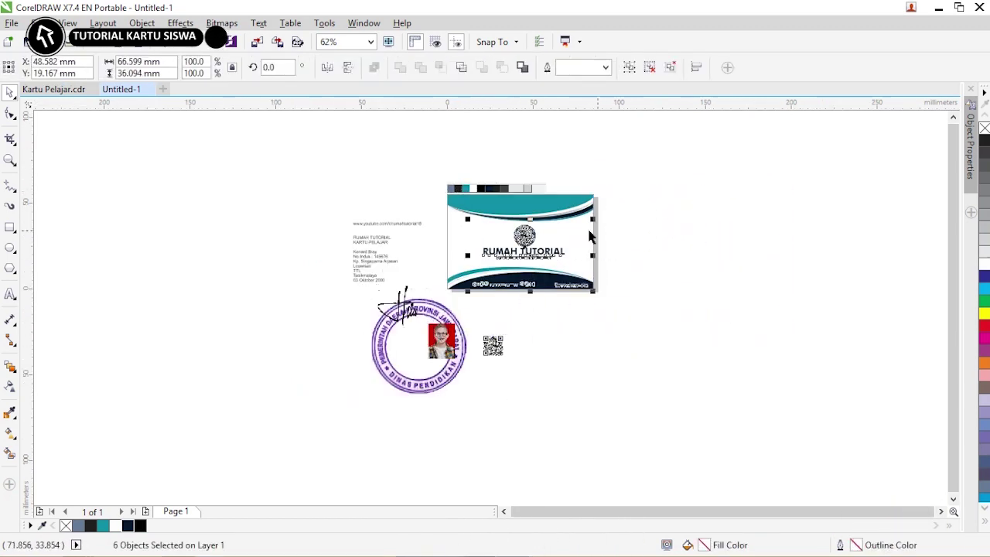
{"action": "key", "text": "Escape"}
- Unlock the front card and drop a copy of it to the right
{"action": "right_click", "coordinate": [582, 223]}
{"action": "left_click", "coordinate": [631, 249]}
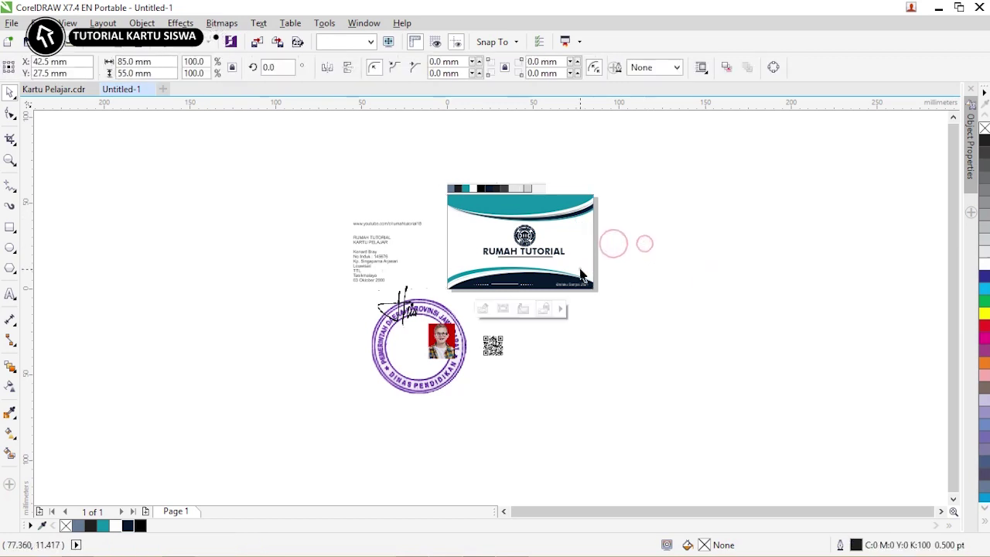
{"action": "left_click_drag", "start_coordinate": [580, 241], "coordinate": [756, 240]}
{"action": "right_click", "coordinate": [756, 241]}
{"action": "key", "text": "z"}
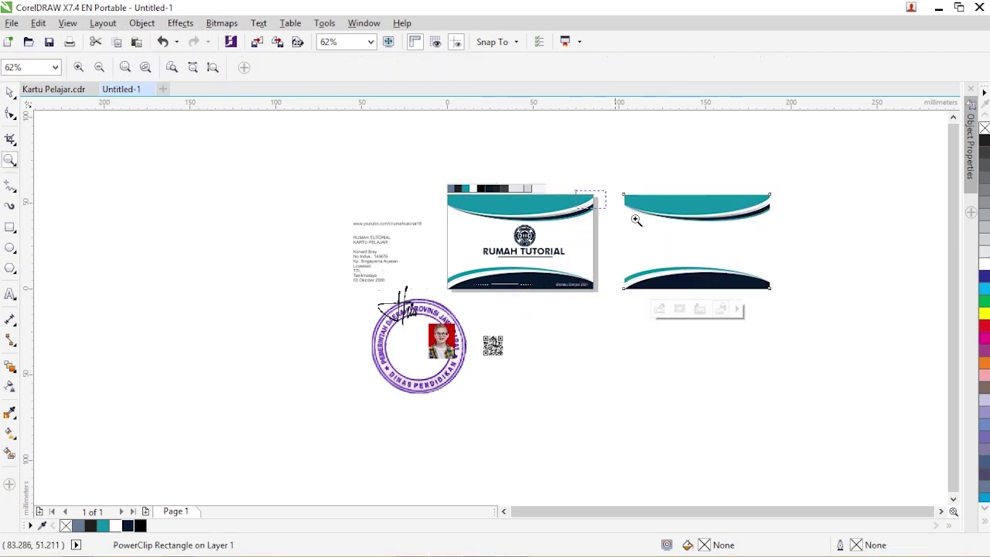
{"action": "left_click_drag", "start_coordinate": [630, 214], "coordinate": [891, 321]}
{"action": "left_click", "coordinate": [9, 92]}
- Edit the copied card's PowerClip contents and ungroup all the wave pieces
{"action": "right_click", "coordinate": [329, 166]}
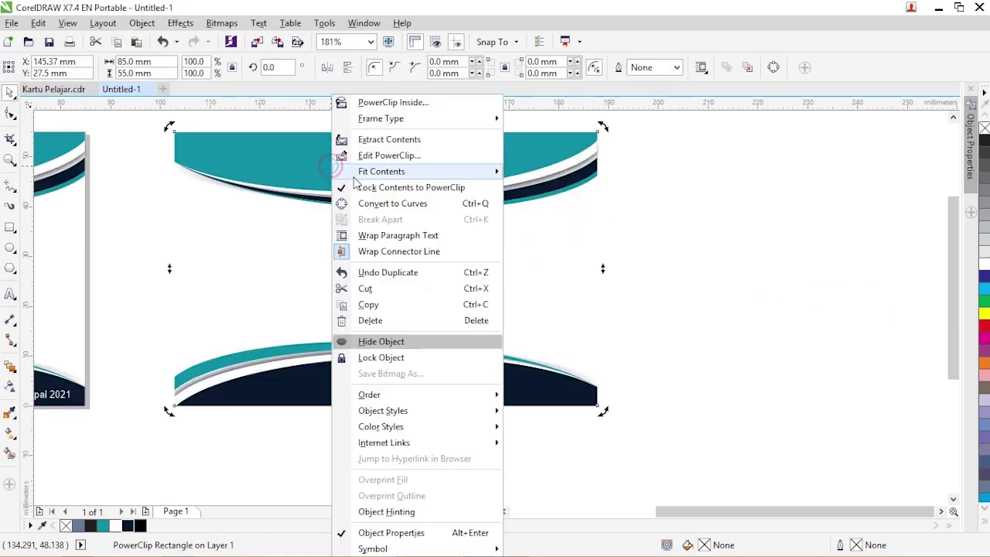
{"action": "left_click", "coordinate": [359, 154]}
{"action": "left_click", "coordinate": [579, 162]}
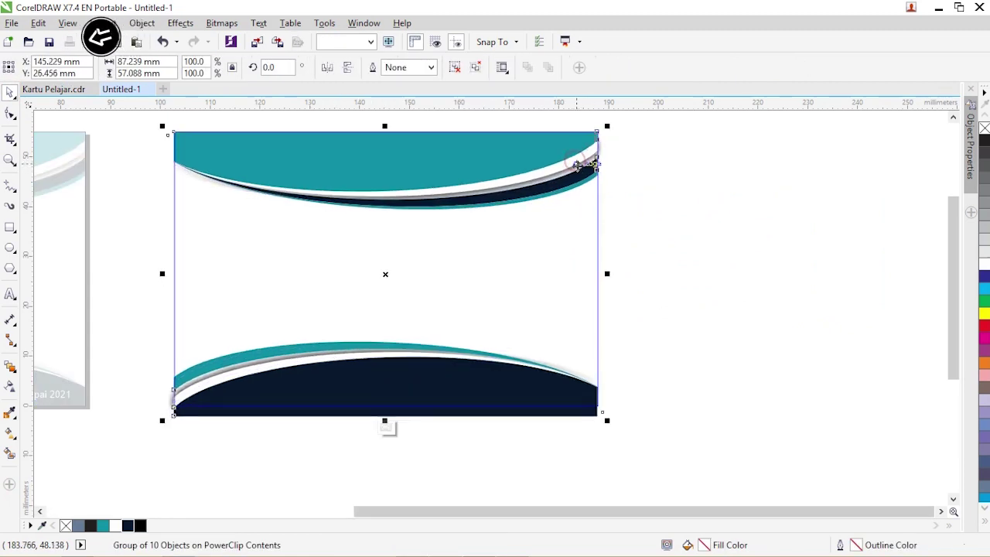
{"action": "right_click", "coordinate": [581, 161]}
{"action": "left_click", "coordinate": [636, 252]}
- Recolour the top wave curves dark navy and the top-right accent curve teal
{"action": "left_click", "coordinate": [546, 146]}
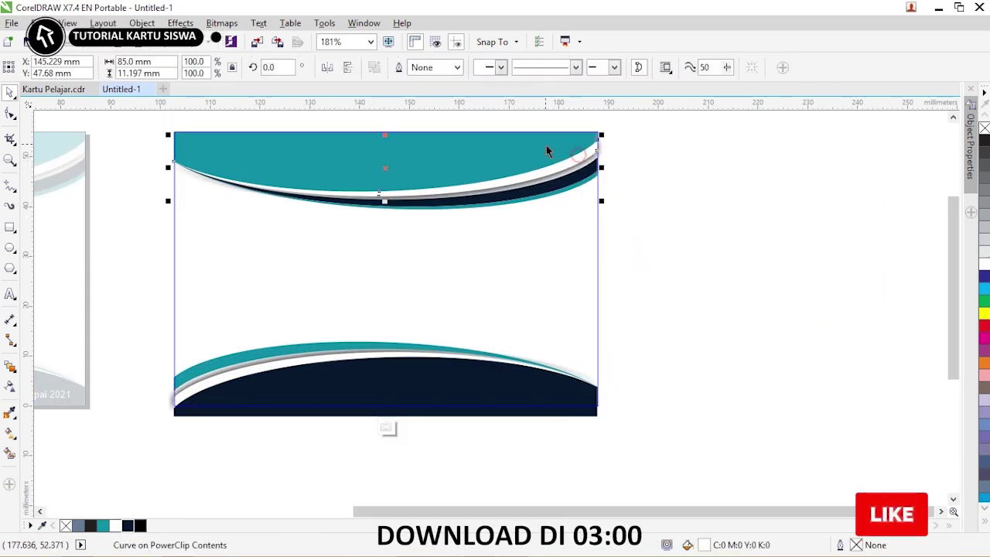
{"action": "left_click", "coordinate": [535, 147], "text": "shift"}
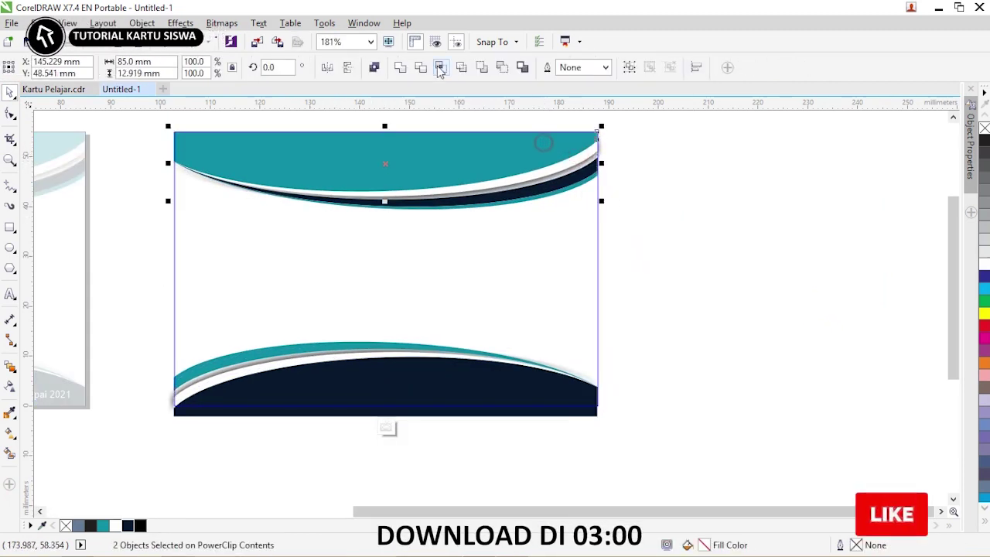
{"action": "left_click", "coordinate": [127, 525]}
{"action": "left_click", "coordinate": [670, 215]}
{"action": "left_click", "coordinate": [584, 180]}
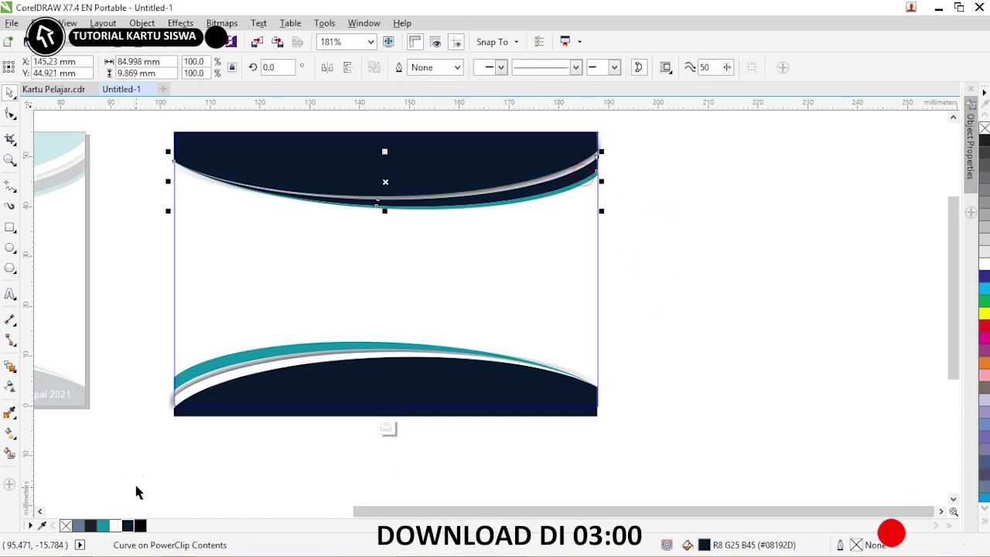
{"action": "left_click", "coordinate": [103, 526]}
{"action": "left_click", "coordinate": [641, 249]}
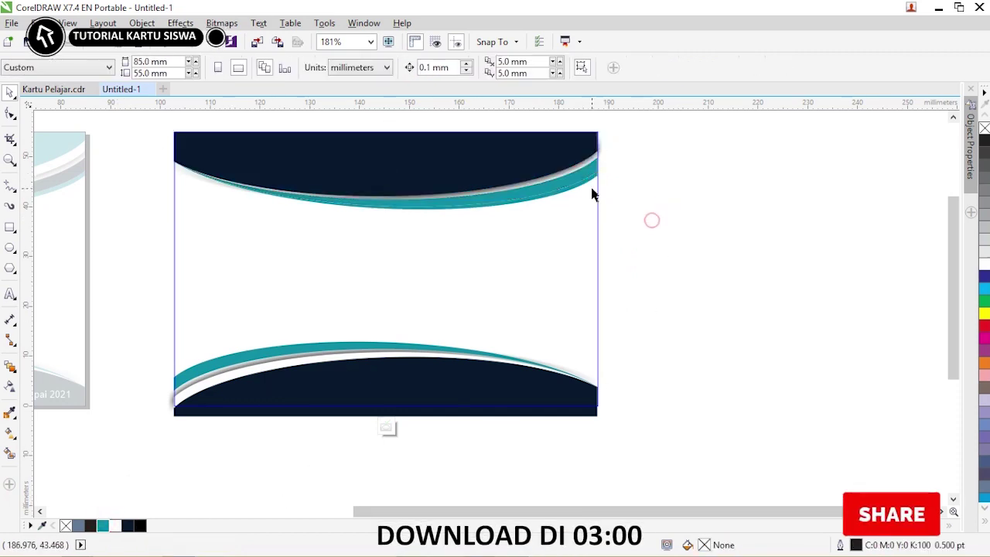
{"action": "left_click", "coordinate": [587, 195]}
{"action": "key", "text": "Escape"}
{"action": "left_click_drag", "start_coordinate": [954, 309], "coordinate": [954, 319]}
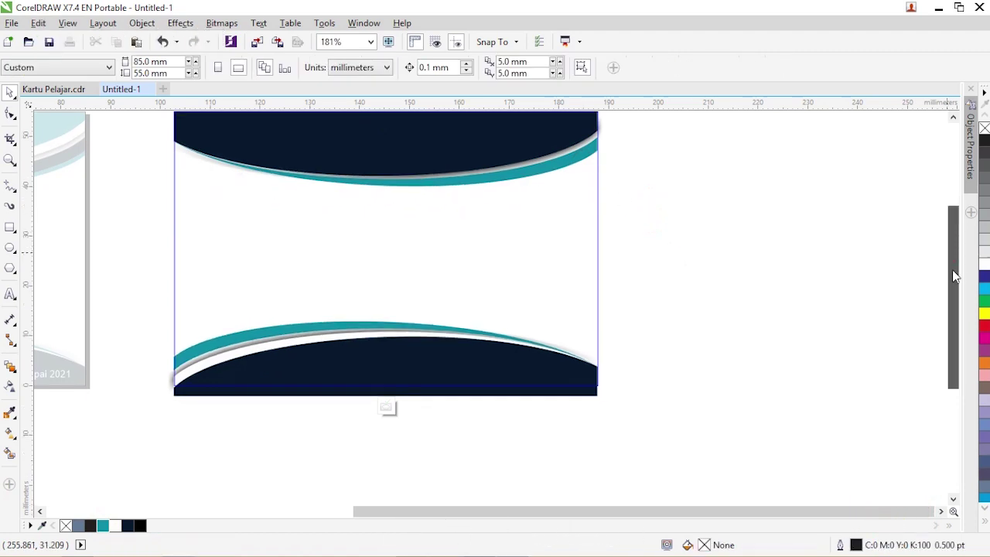
- Move the four bottom wave pieces down and left, then finish editing the PowerClip
{"action": "left_click", "coordinate": [479, 347]}
{"action": "left_click", "coordinate": [697, 391]}
{"action": "left_click_drag", "start_coordinate": [681, 443], "coordinate": [366, 370]}
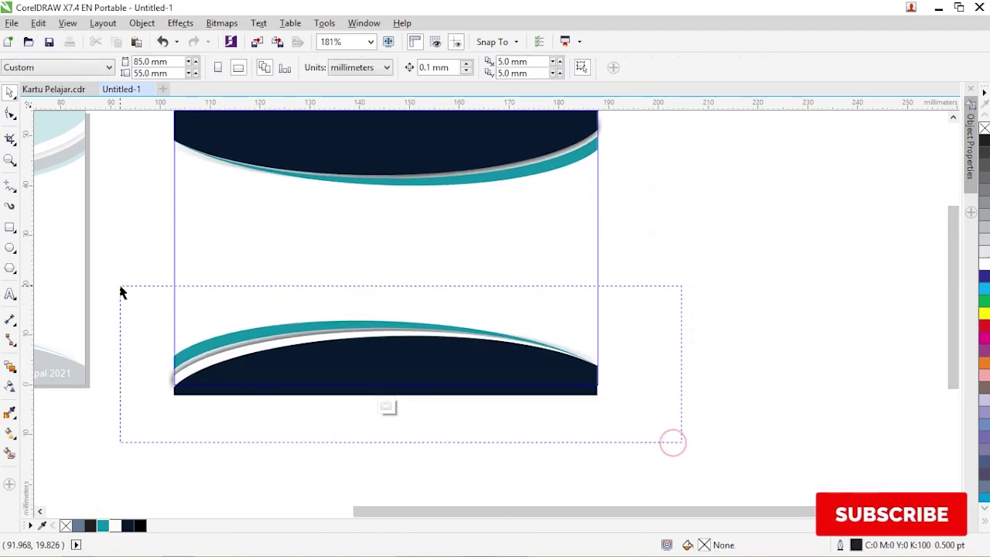
{"action": "left_click_drag", "start_coordinate": [120, 292], "coordinate": [121, 294]}
{"action": "left_click_drag", "start_coordinate": [467, 366], "coordinate": [455, 404]}
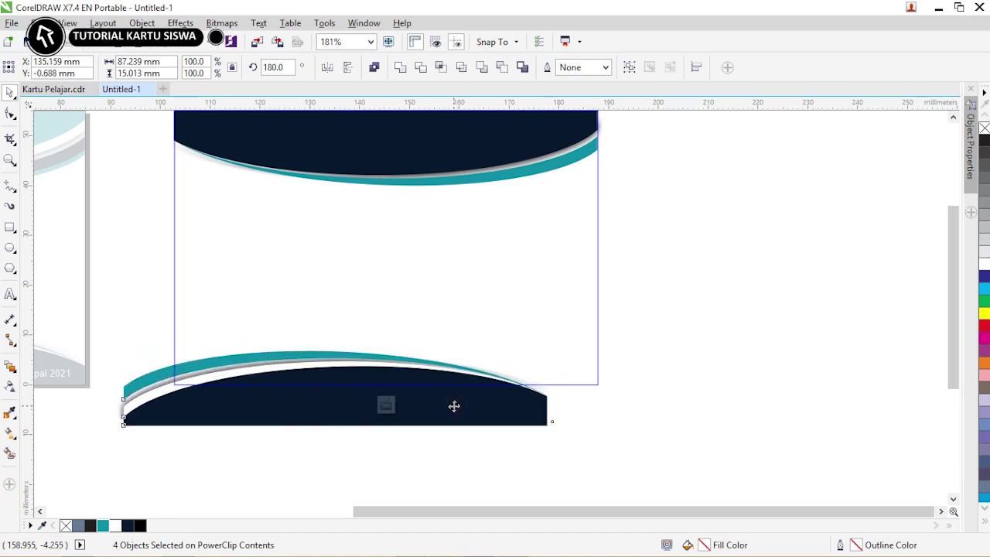
{"action": "right_click", "coordinate": [504, 288]}
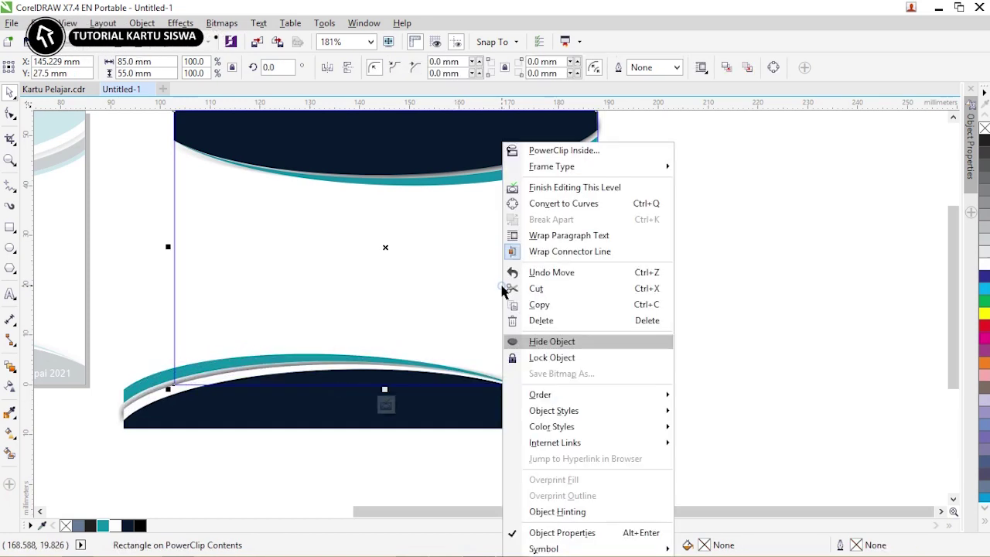
{"action": "left_click", "coordinate": [565, 187]}
{"action": "left_click", "coordinate": [710, 211]}
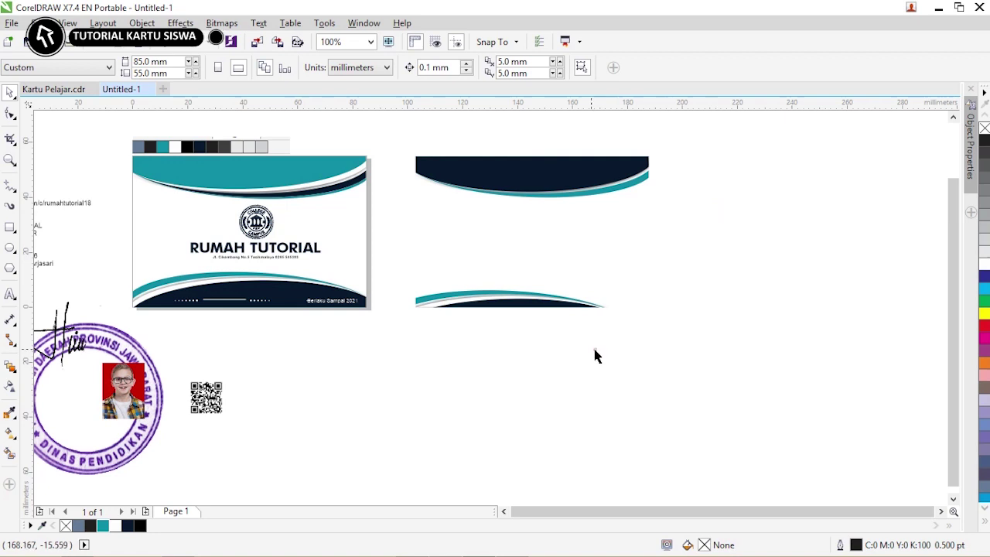
- Place the student photo on the back card, shrink it, and lock the card frame
{"action": "left_click_drag", "start_coordinate": [116, 382], "coordinate": [446, 229]}
{"action": "scroll", "coordinate": [480, 225], "scroll_direction": "up", "scroll_amount": 2}
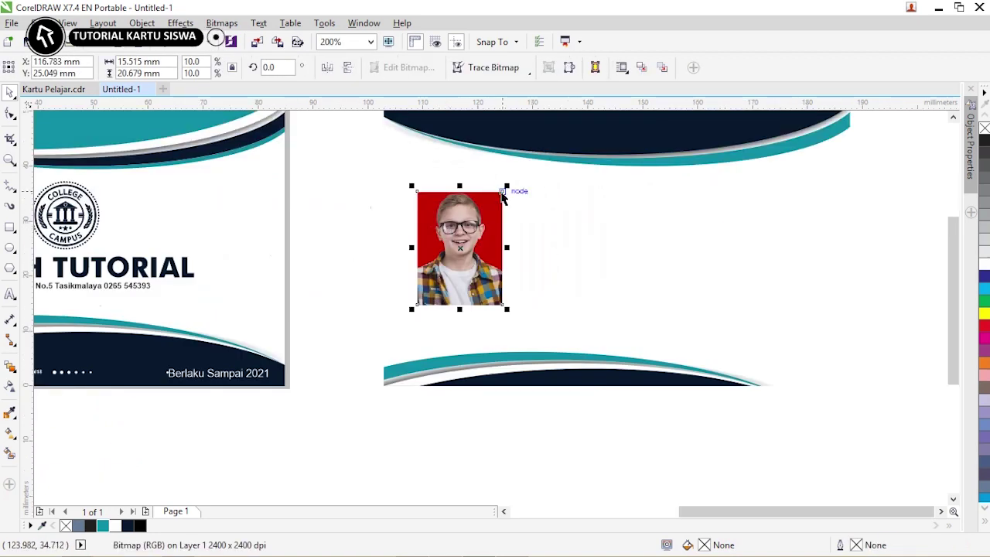
{"action": "left_click_drag", "start_coordinate": [511, 188], "coordinate": [499, 199]}
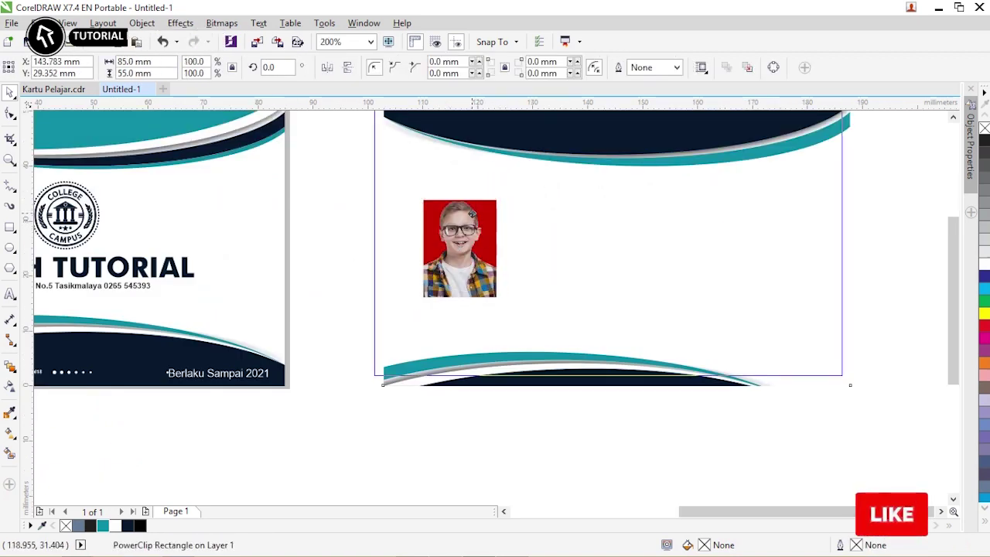
{"action": "right_click", "coordinate": [560, 217]}
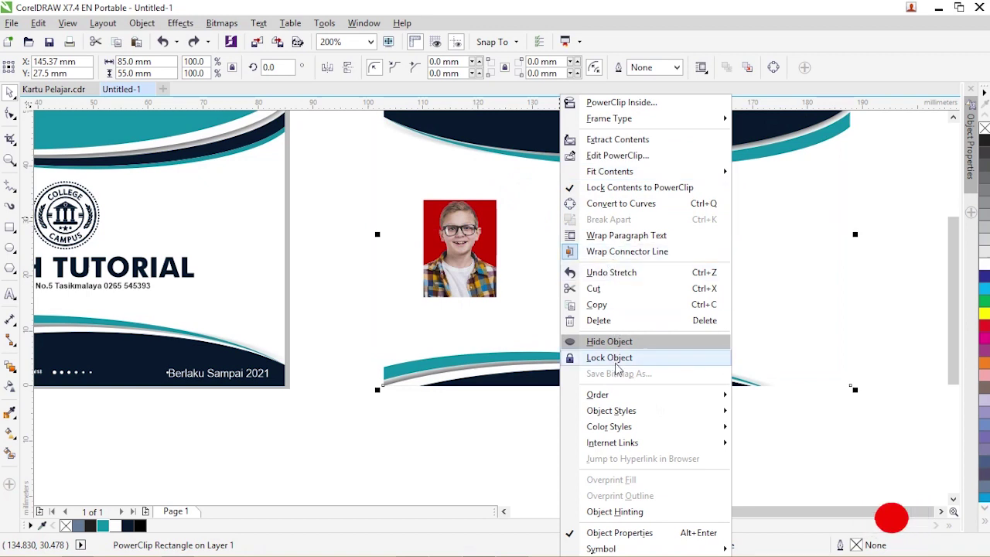
{"action": "left_click", "coordinate": [609, 358]}
{"action": "left_click", "coordinate": [327, 208]}
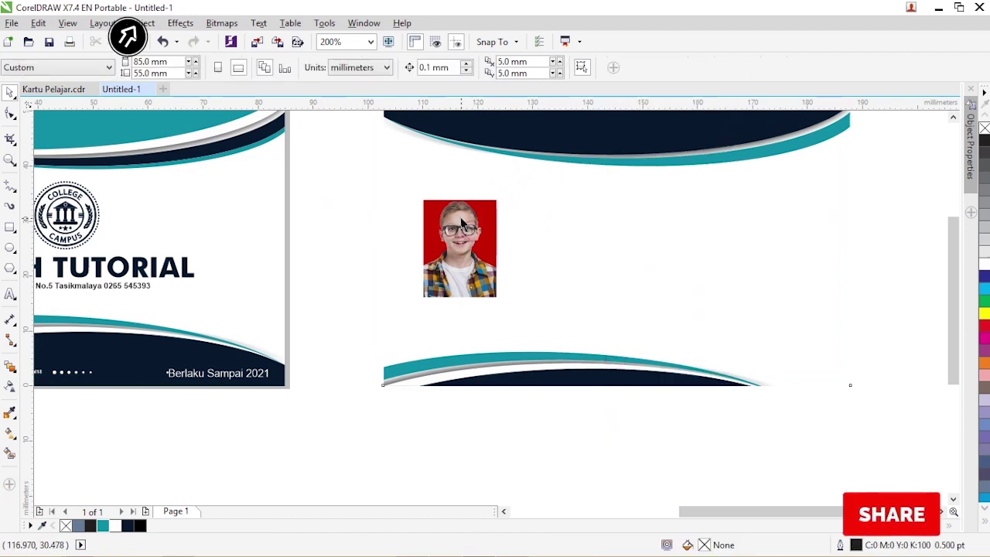
- Draw a rectangle framing the photo with a 2.0 pt outline
{"action": "right_click", "coordinate": [462, 223]}
{"action": "left_click", "coordinate": [557, 418]}
{"action": "left_click", "coordinate": [599, 405]}
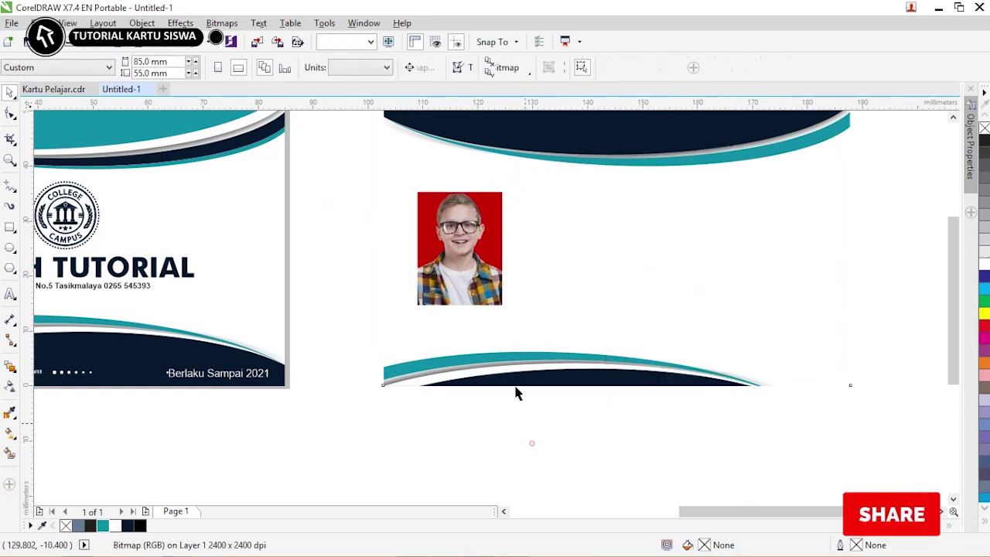
{"action": "left_click", "coordinate": [9, 227]}
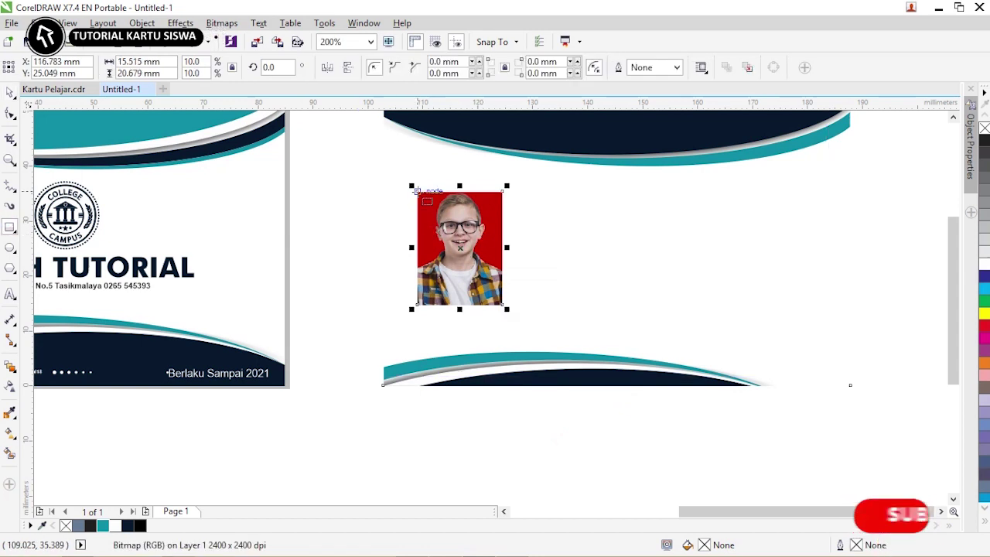
{"action": "left_click_drag", "start_coordinate": [418, 191], "coordinate": [503, 306]}
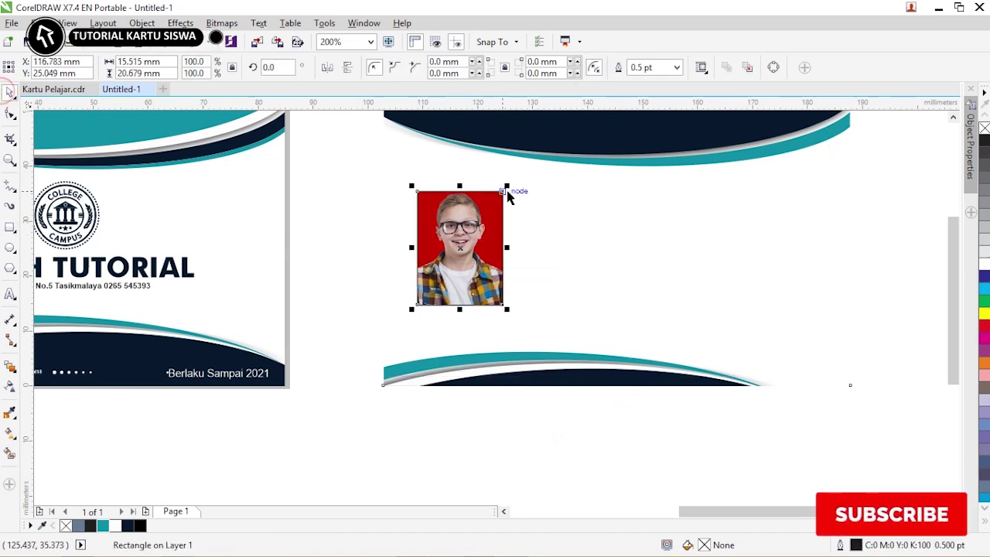
{"action": "left_click_drag", "start_coordinate": [513, 181], "coordinate": [514, 181]}
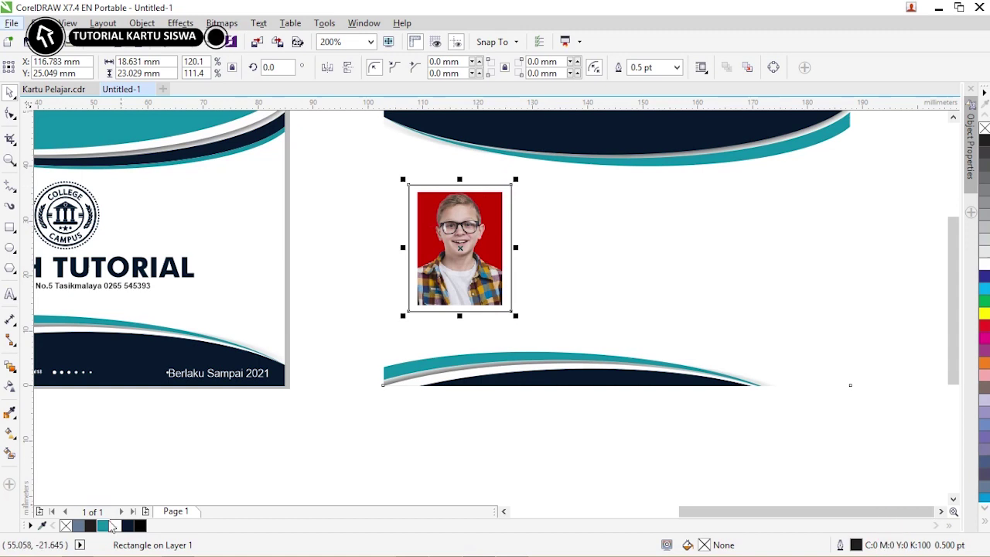
{"action": "left_click", "coordinate": [677, 68]}
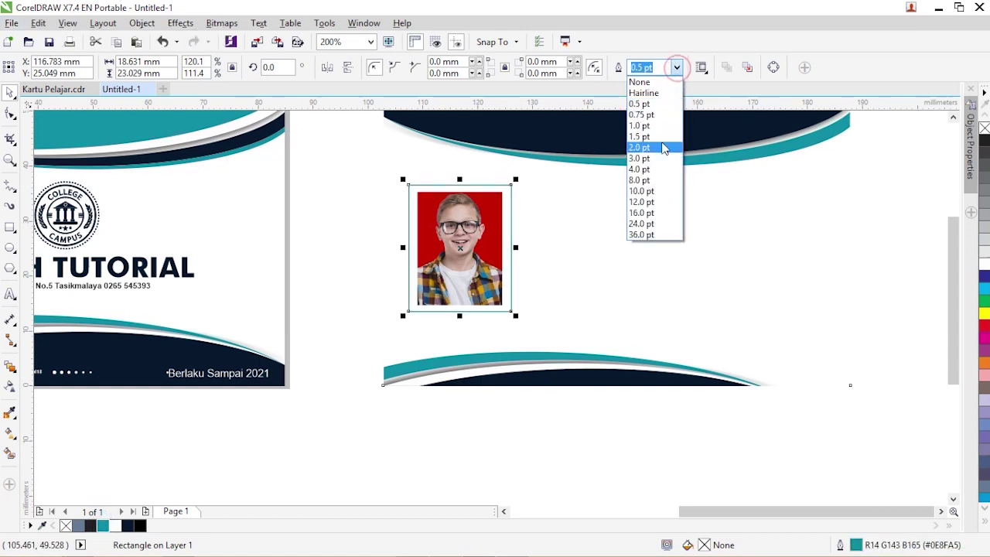
{"action": "left_click", "coordinate": [660, 145]}
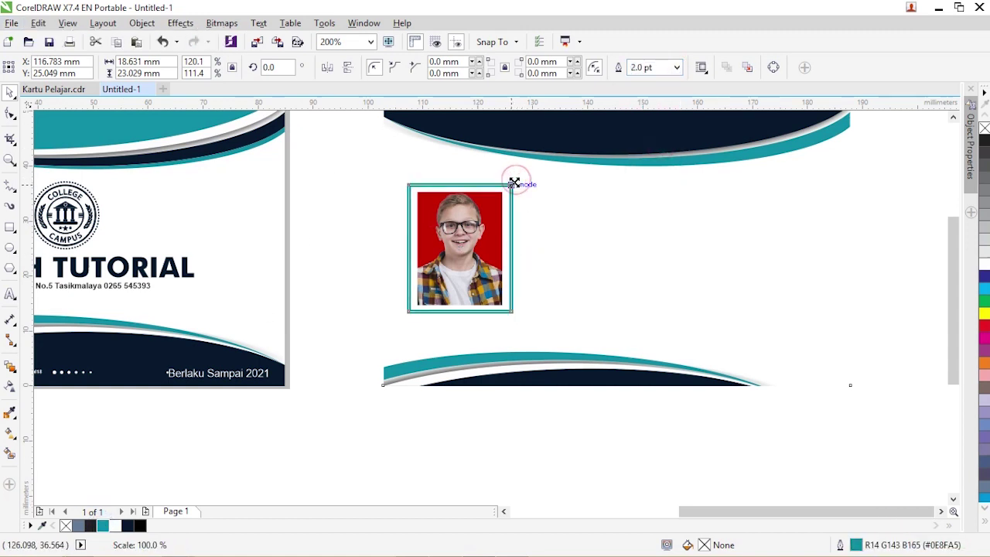
- Scale the photo frame to 105% width and height and set its outline to 1.0 pt
{"action": "double_click", "coordinate": [205, 62]}
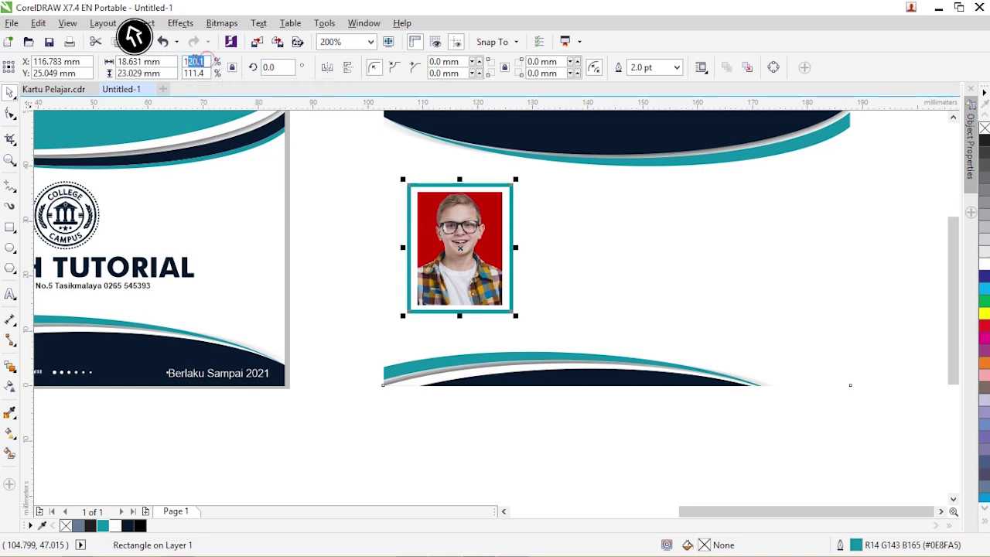
{"action": "double_click", "coordinate": [193, 73]}
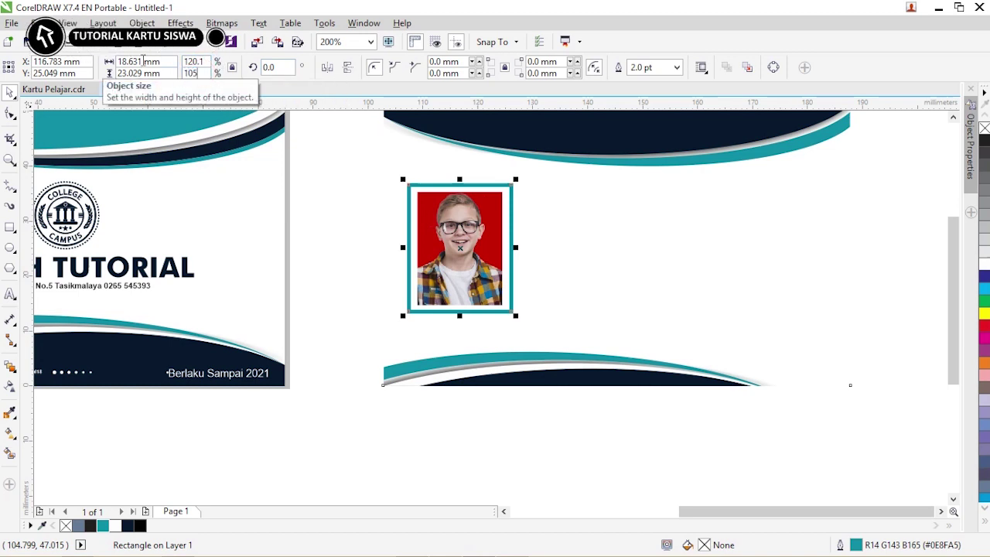
{"action": "key", "text": "Return"}
{"action": "left_click", "coordinate": [677, 67]}
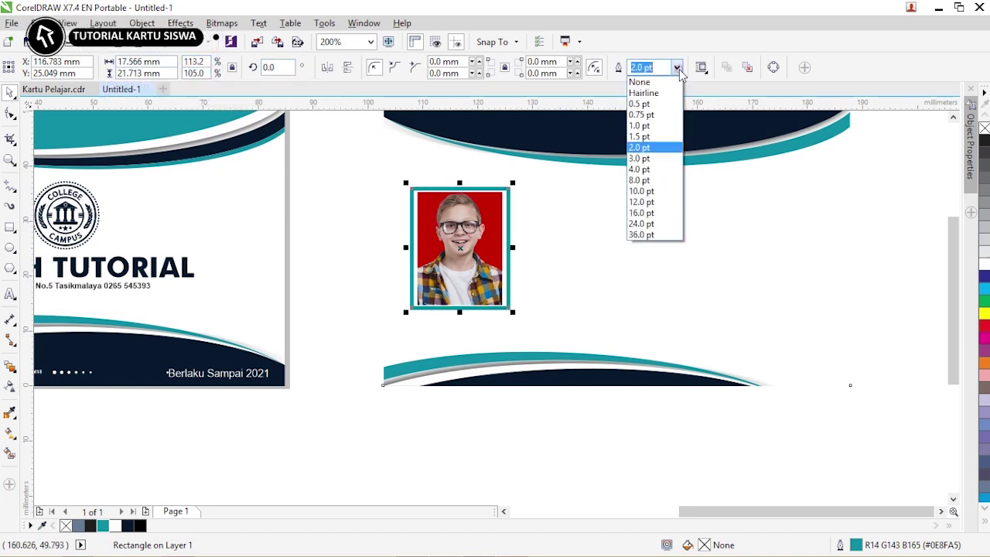
{"action": "left_click", "coordinate": [660, 126]}
{"action": "left_click", "coordinate": [325, 160]}
{"action": "scroll", "coordinate": [335, 168], "scroll_direction": "down", "scroll_amount": 2}
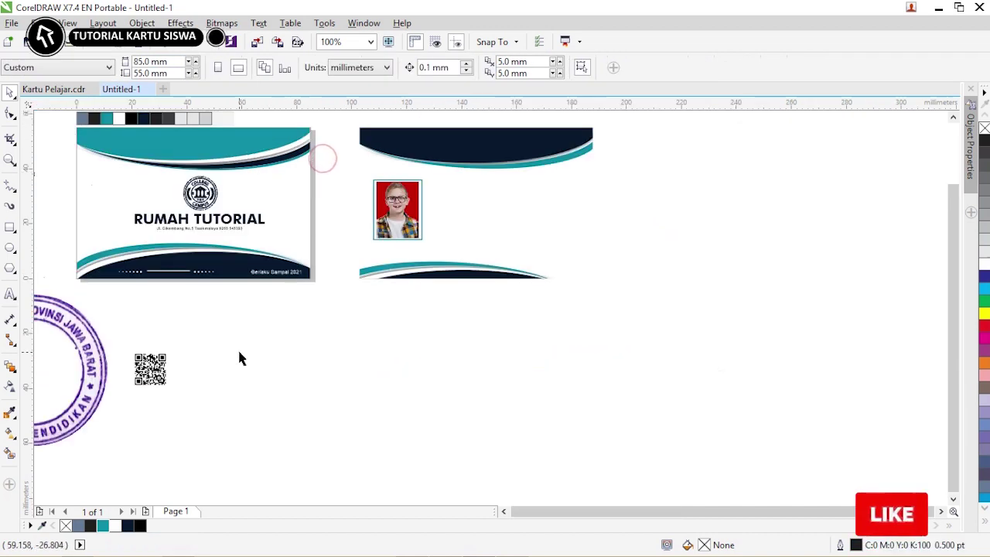
- Move the QR code beside the photo and the RUMAH TUTORIAL text onto the navy header
{"action": "left_click", "coordinate": [239, 353]}
{"action": "left_click_drag", "start_coordinate": [150, 370], "coordinate": [574, 172]}
{"action": "left_click", "coordinate": [626, 186]}
{"action": "left_click_drag", "start_coordinate": [225, 219], "coordinate": [503, 147]}
- Make RUMAH TUTORIAL white, shrink it to fit, and change the copy above to KARTU PELAJAR
{"action": "scroll", "coordinate": [503, 147], "scroll_direction": "up", "scroll_amount": 2}
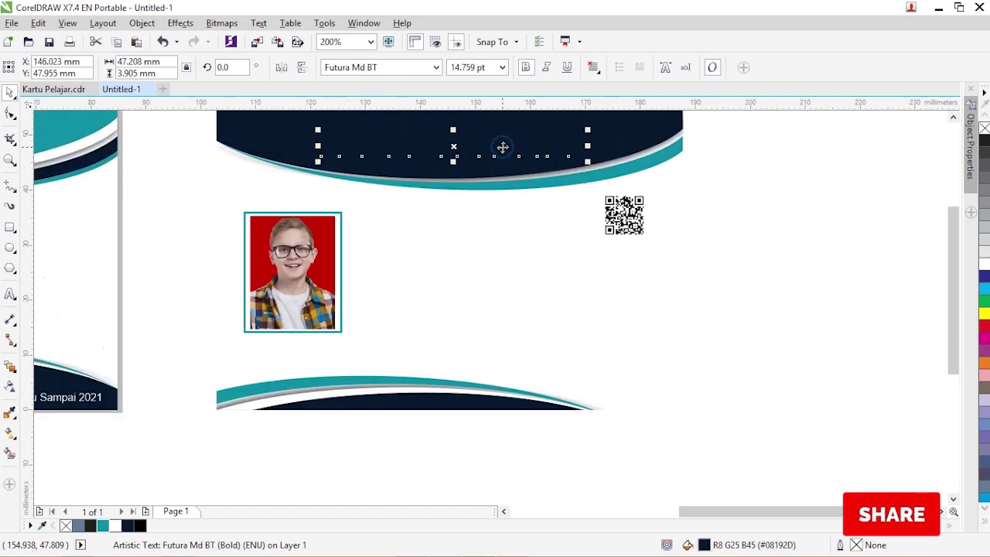
{"action": "left_click", "coordinate": [983, 263]}
{"action": "left_click_drag", "start_coordinate": [588, 130], "coordinate": [582, 133]}
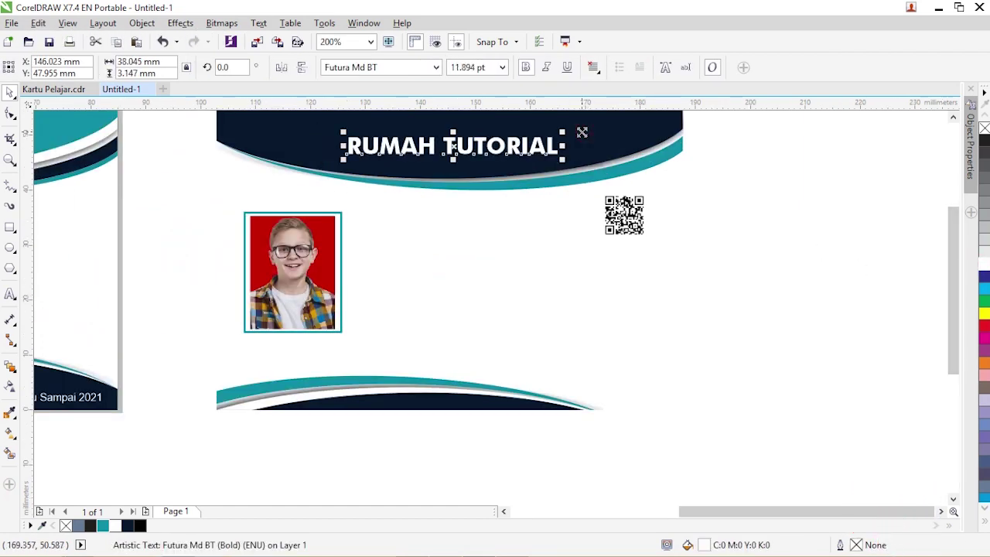
{"action": "scroll", "coordinate": [390, 164], "scroll_direction": "down", "scroll_amount": 2}
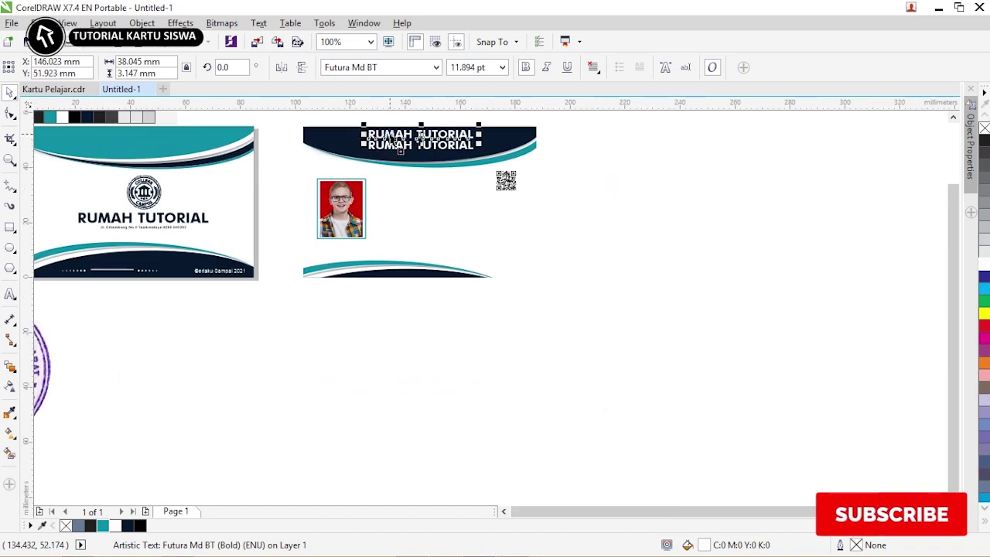
{"action": "key", "text": "BackSpace"}
{"action": "key", "text": "BackSpace"}
{"action": "key", "text": "BackSpace"}
{"action": "key", "text": "BackSpace"}
{"action": "key", "text": "BackSpace"}
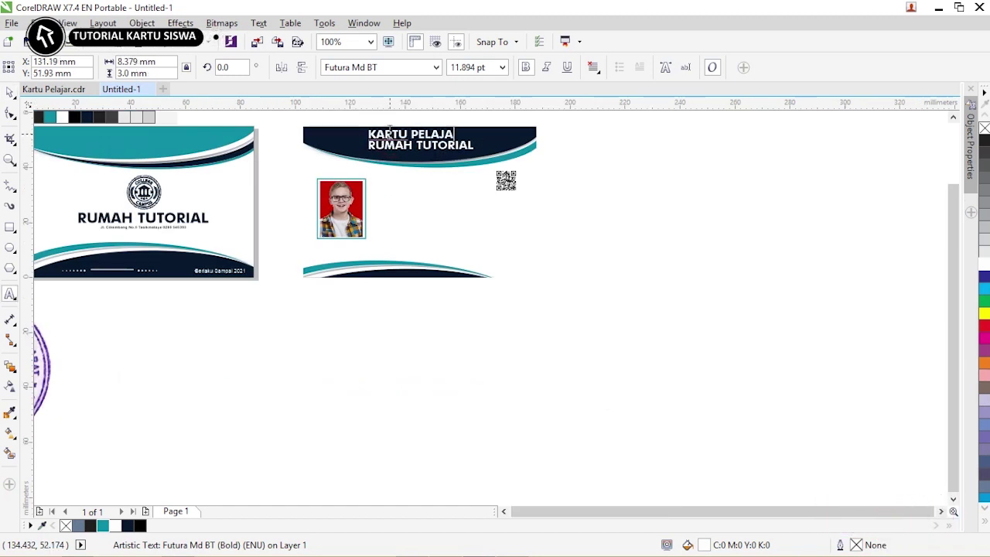
- Make the college logo white and shrink it to fit the back card's header
{"action": "left_click", "coordinate": [162, 210]}
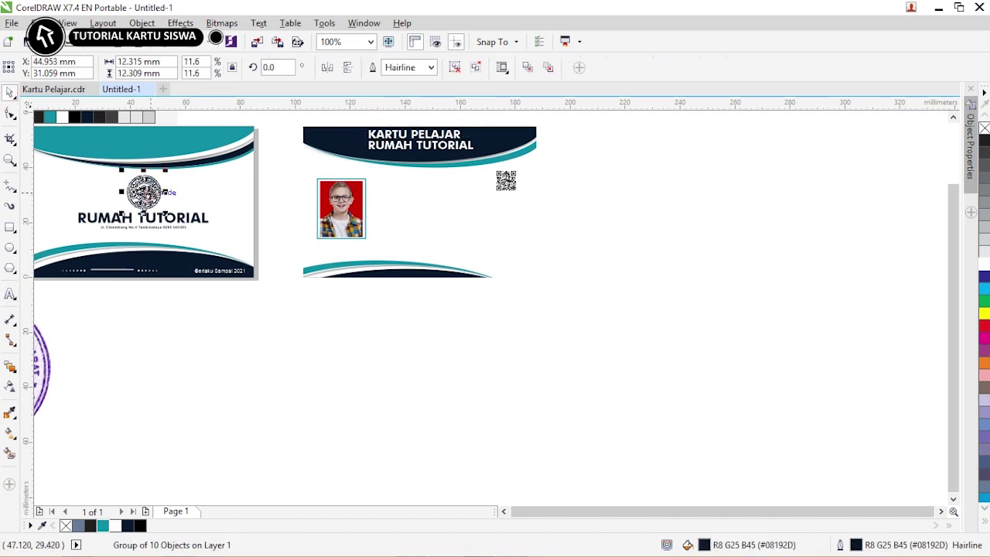
{"action": "scroll", "coordinate": [341, 143], "scroll_direction": "up", "scroll_amount": 2}
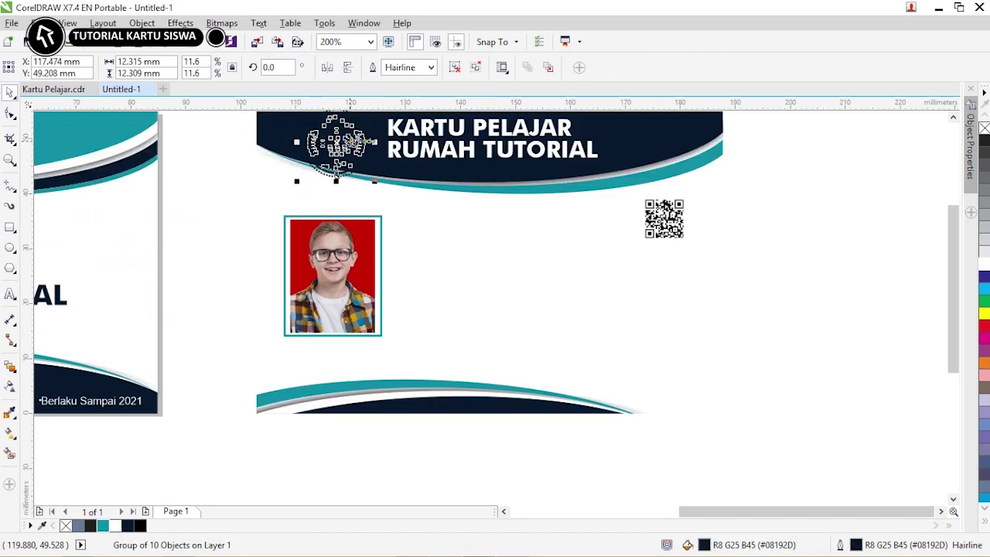
{"action": "left_click", "coordinate": [983, 264]}
{"action": "scroll", "coordinate": [396, 116], "scroll_direction": "down", "scroll_amount": 2}
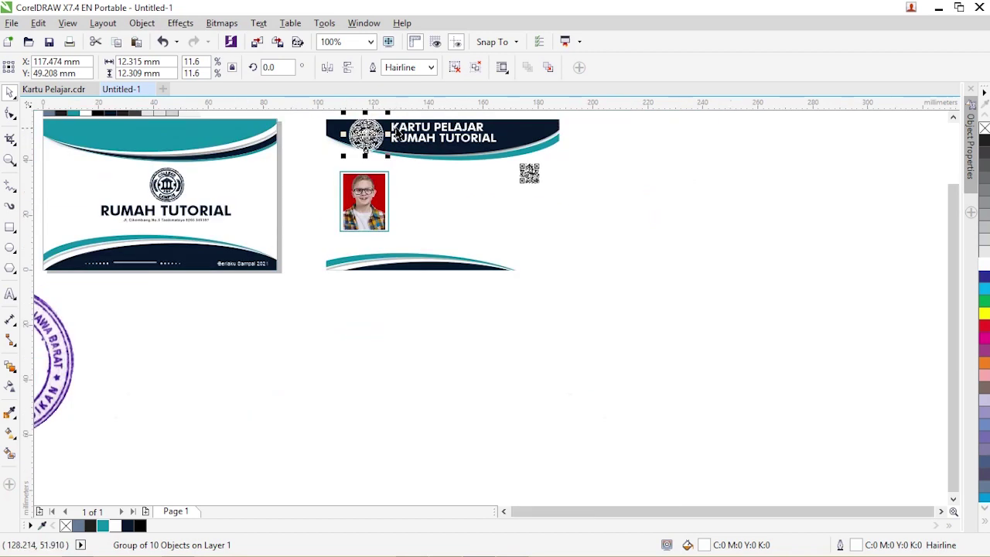
{"action": "key", "text": "z"}
{"action": "left_click_drag", "start_coordinate": [314, 114], "coordinate": [609, 207]}
{"action": "left_click", "coordinate": [10, 93]}
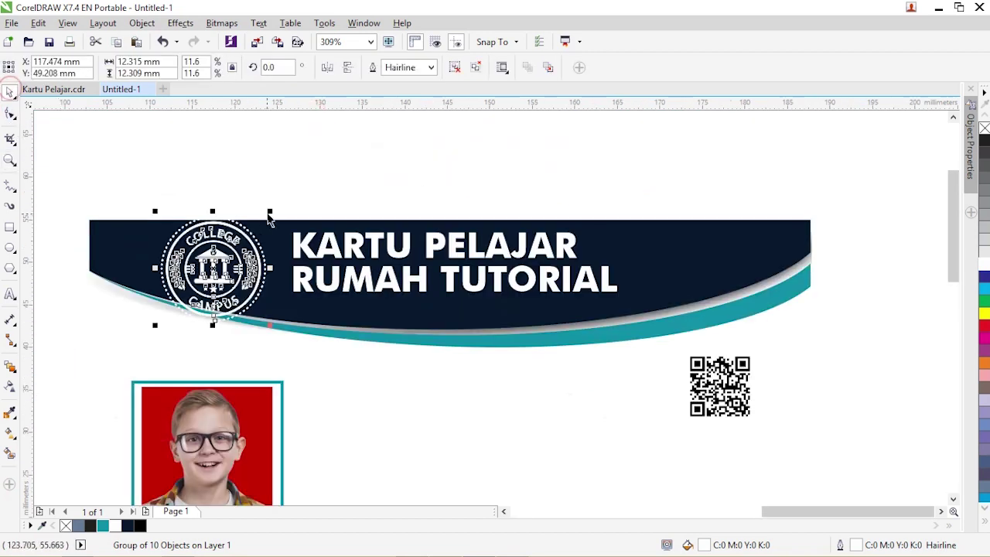
{"action": "left_click_drag", "start_coordinate": [270, 214], "coordinate": [252, 232]}
{"action": "left_click", "coordinate": [250, 172]}
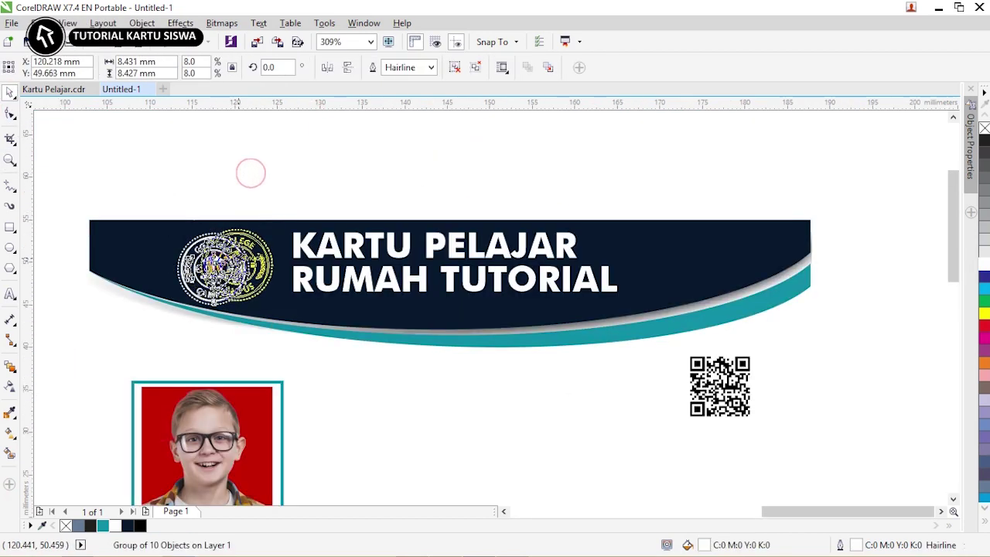
{"action": "scroll", "coordinate": [251, 173], "scroll_direction": "down", "scroll_amount": 3}
{"action": "left_click", "coordinate": [214, 369]}
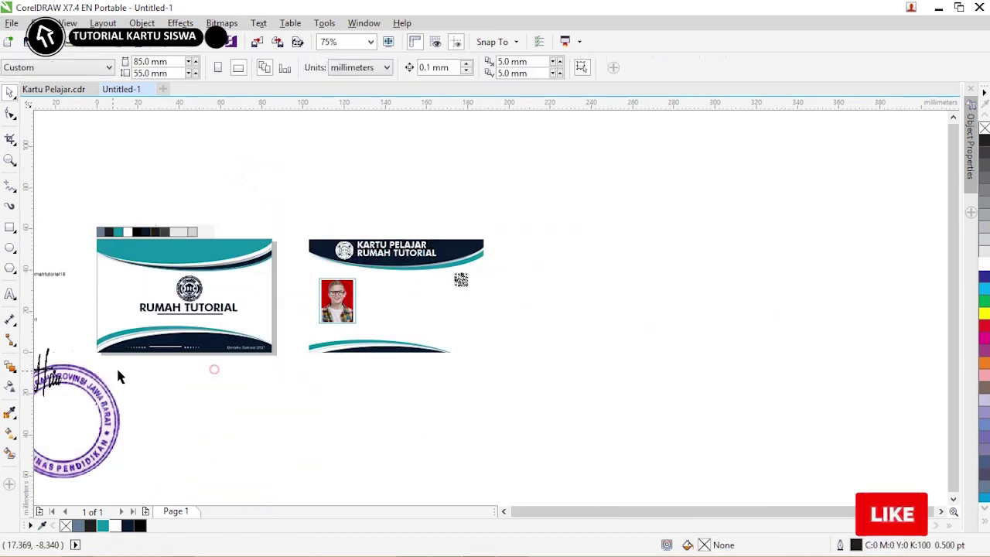
- Place the channel URL in white under RUMAH TUTORIAL in the header
{"action": "left_click_drag", "start_coordinate": [51, 276], "coordinate": [409, 266]}
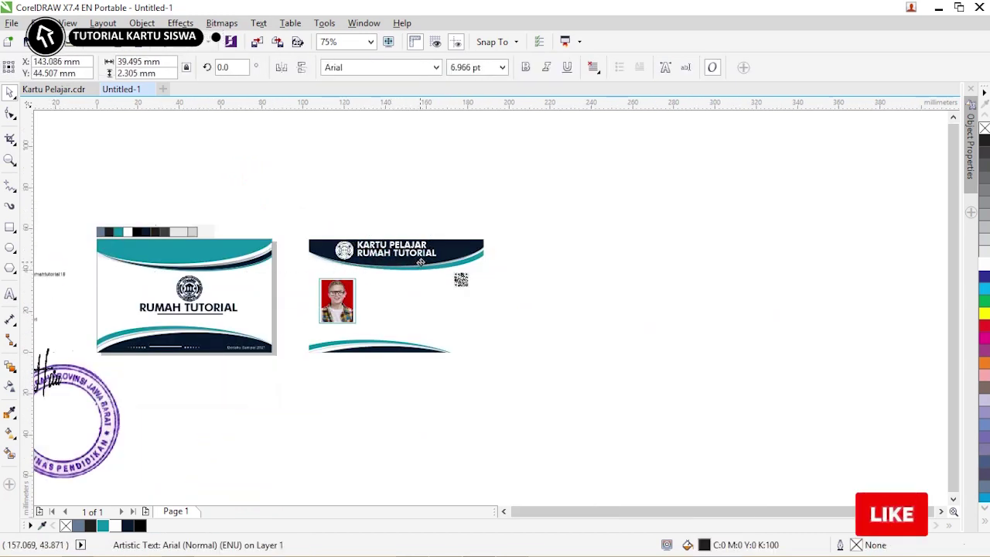
{"action": "scroll", "coordinate": [420, 263], "scroll_direction": "up", "scroll_amount": 2}
{"action": "left_click", "coordinate": [984, 264]}
{"action": "left_click_drag", "start_coordinate": [476, 254], "coordinate": [448, 260]}
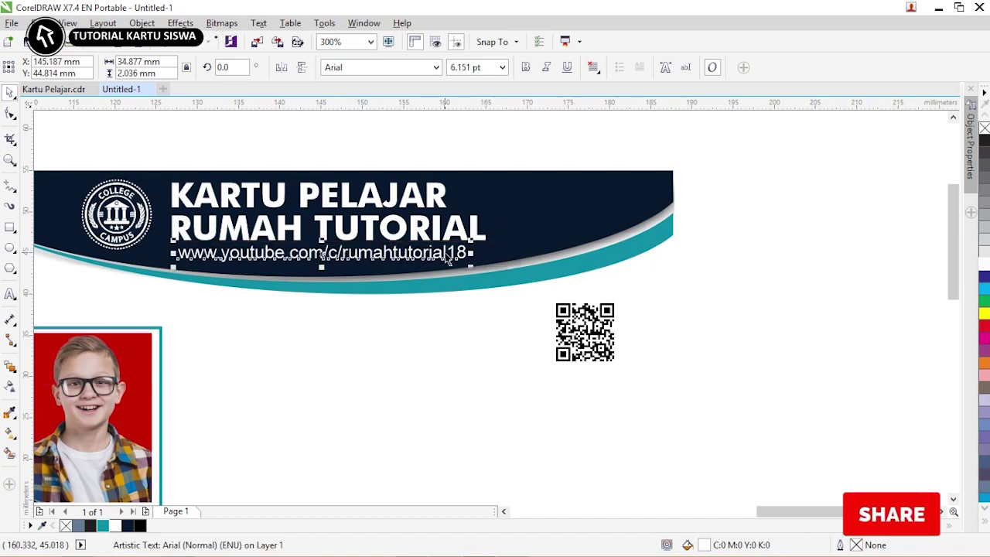
{"action": "left_click", "coordinate": [716, 261]}
- Move the student info lines onto the card, with name and ID number beside the photo
{"action": "key", "text": "F4"}
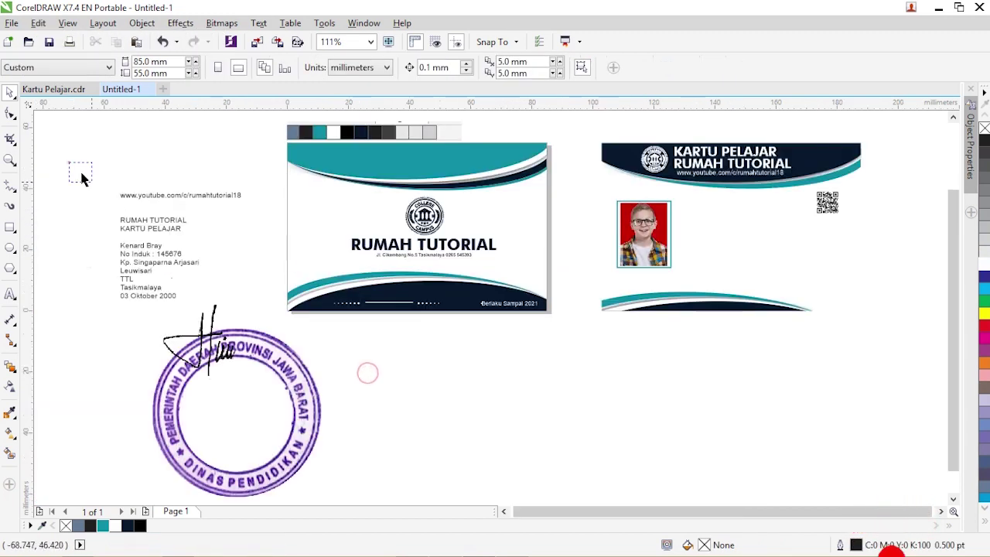
{"action": "scroll", "coordinate": [529, 458], "scroll_direction": "up", "scroll_amount": 1}
{"action": "left_click_drag", "start_coordinate": [109, 370], "coordinate": [212, 443]}
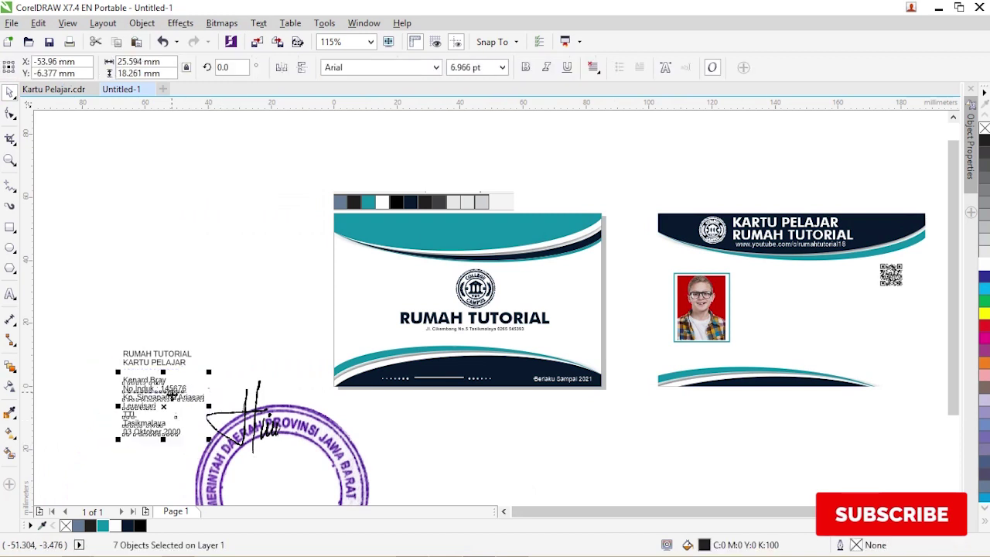
{"action": "left_click_drag", "start_coordinate": [172, 395], "coordinate": [805, 304]}
{"action": "scroll", "coordinate": [806, 304], "scroll_direction": "right", "scroll_amount": 1}
{"action": "key", "text": "z"}
{"action": "left_click_drag", "start_coordinate": [604, 214], "coordinate": [895, 394]}
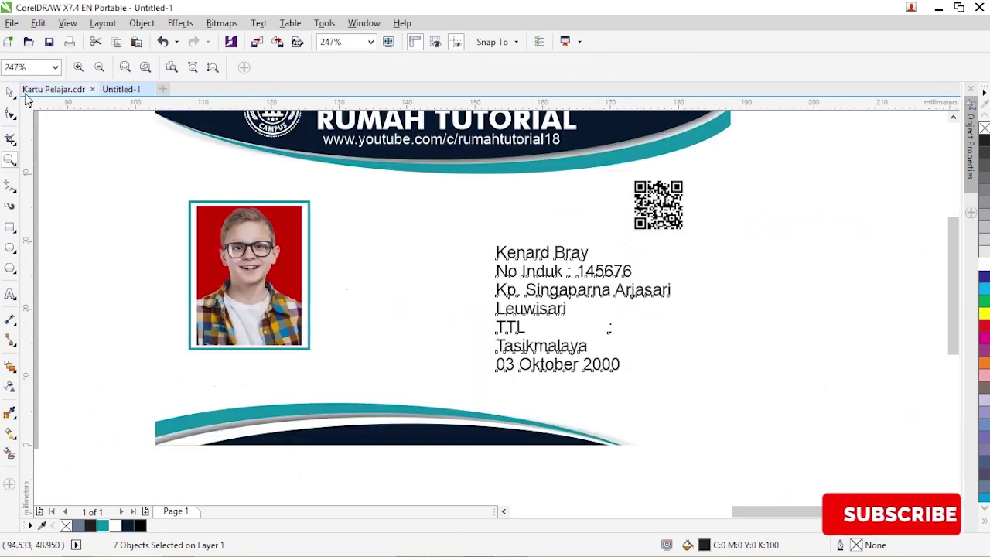
{"action": "left_click", "coordinate": [9, 91]}
{"action": "left_click", "coordinate": [541, 253]}
{"action": "left_click", "coordinate": [563, 271], "text": "shift"}
{"action": "left_click_drag", "start_coordinate": [606, 254], "coordinate": [469, 208]}
- Make the student's name bold and underlined, and tuck the ID number beneath it
{"action": "left_click", "coordinate": [438, 228]}
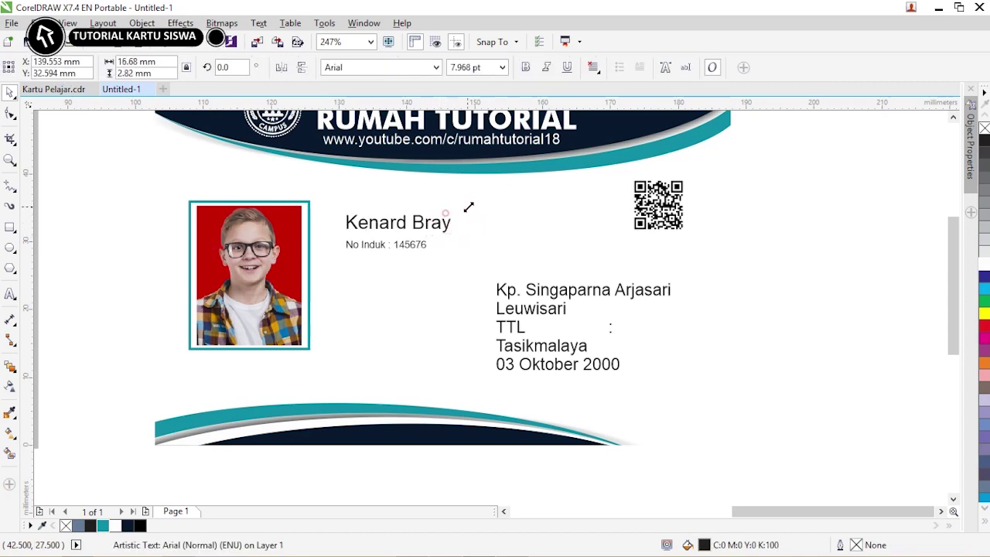
{"action": "left_click", "coordinate": [525, 68]}
{"action": "left_click", "coordinate": [567, 67]}
{"action": "left_click", "coordinate": [468, 244]}
{"action": "left_click_drag", "start_coordinate": [426, 248], "coordinate": [424, 241]}
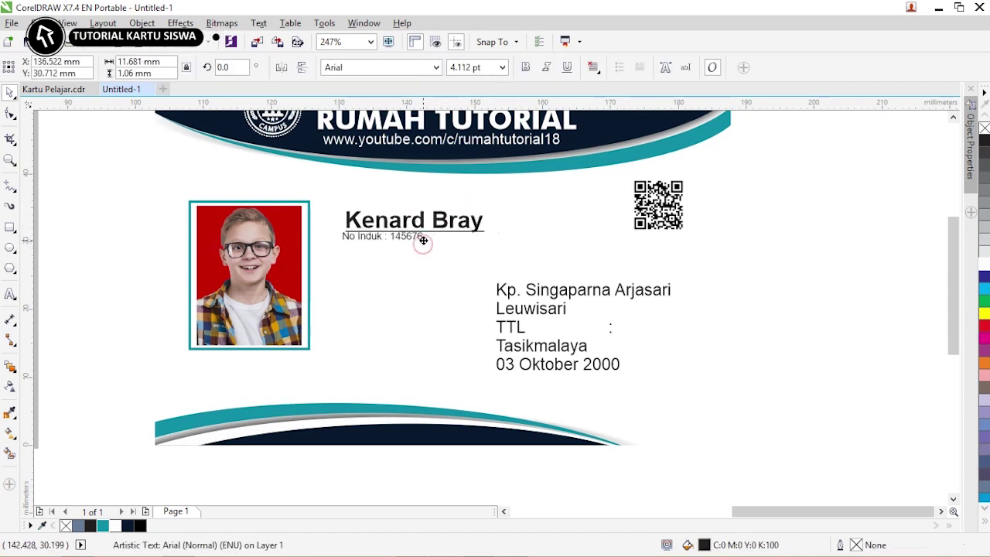
- Shift the address, TTL label and birthplace/date lines left beside the photo
{"action": "left_click", "coordinate": [534, 299]}
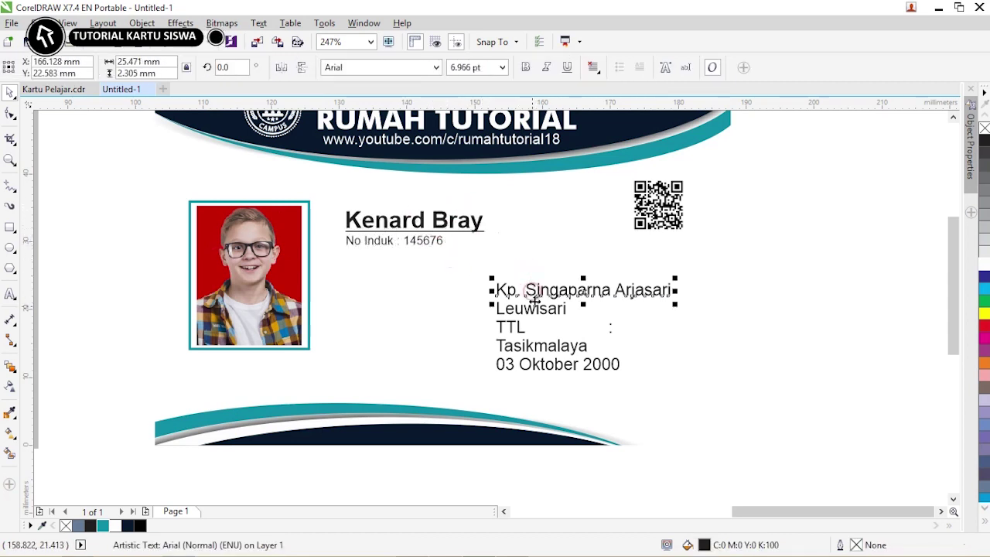
{"action": "left_click_drag", "start_coordinate": [518, 298], "coordinate": [435, 302]}
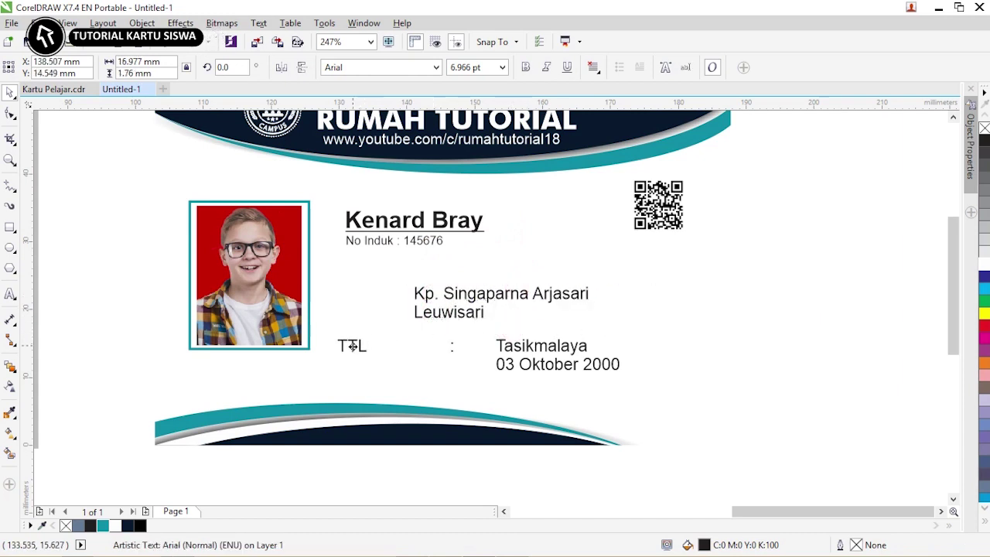
{"action": "left_click_drag", "start_coordinate": [542, 347], "coordinate": [455, 350]}
{"action": "left_click", "coordinate": [641, 383]}
{"action": "left_click_drag", "start_coordinate": [640, 387], "coordinate": [480, 333]}
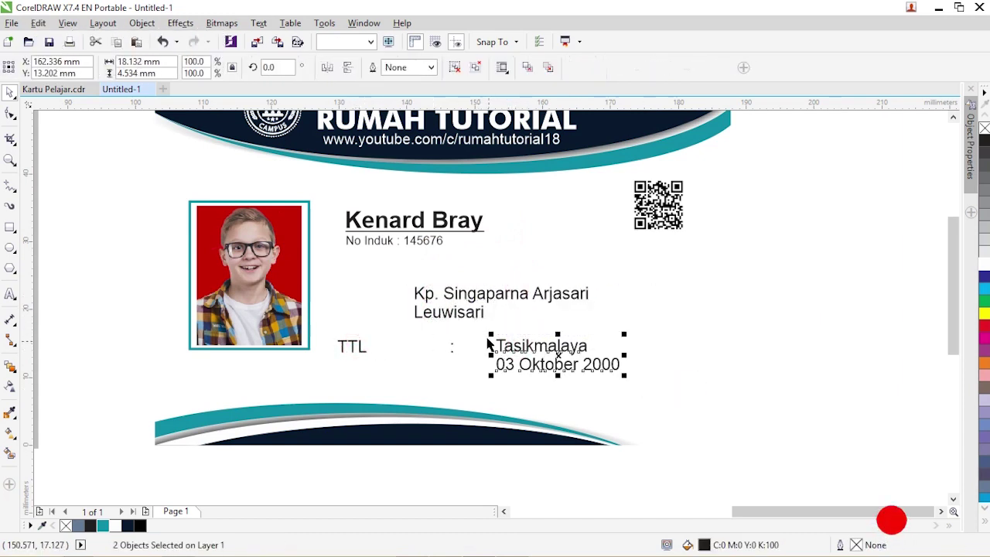
{"action": "left_click_drag", "start_coordinate": [545, 347], "coordinate": [457, 347]}
- Move the QR code right, enlarge the name block, and compact the ALAMAT and TTL details
{"action": "scroll", "coordinate": [124, 185], "scroll_direction": "down", "scroll_amount": 2}
{"action": "left_click_drag", "start_coordinate": [125, 185], "coordinate": [433, 305]}
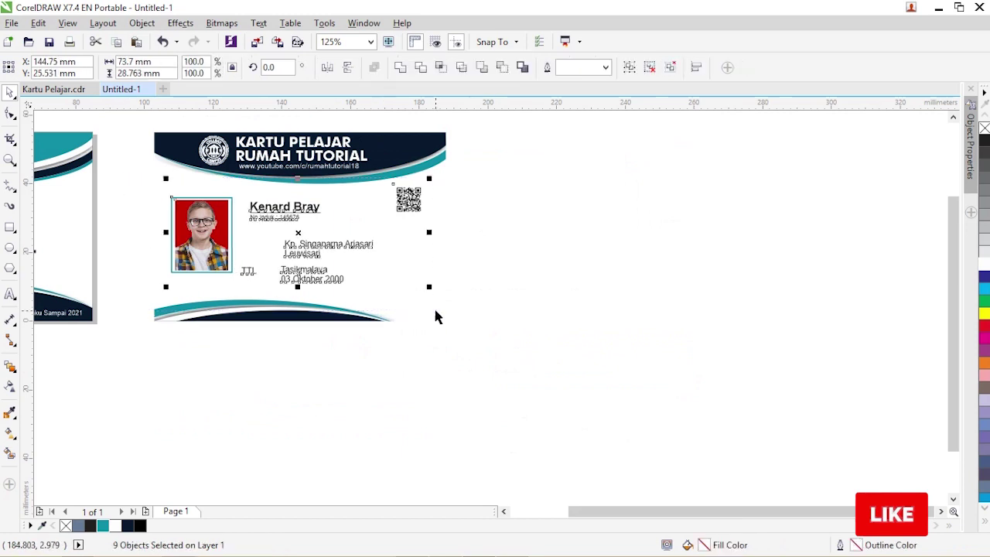
{"action": "left_click_drag", "start_coordinate": [399, 200], "coordinate": [413, 199]}
{"action": "left_click_drag", "start_coordinate": [230, 195], "coordinate": [340, 232]}
{"action": "left_click", "coordinate": [236, 271]}
{"action": "left_click_drag", "start_coordinate": [236, 271], "coordinate": [238, 246]}
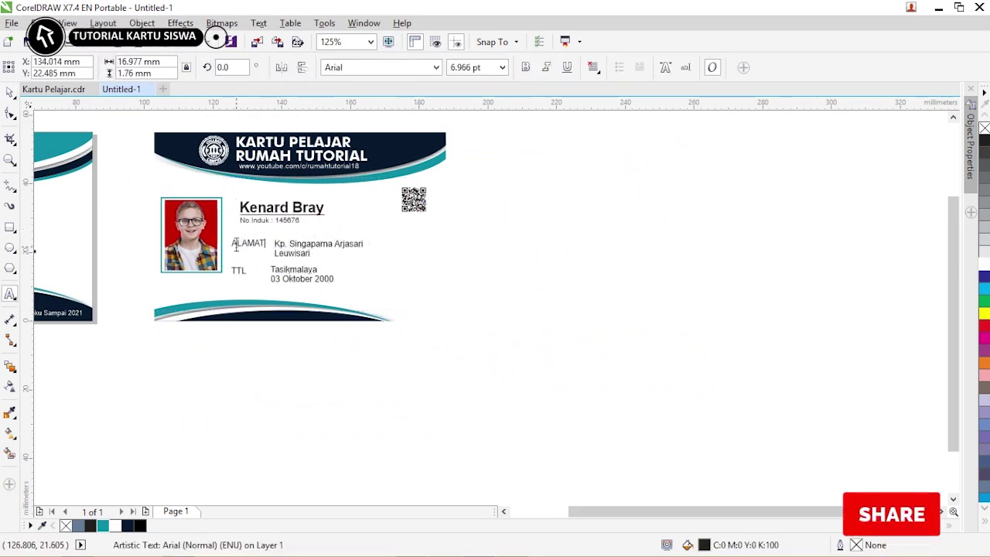
{"action": "left_click_drag", "start_coordinate": [516, 349], "coordinate": [226, 234]}
{"action": "left_click_drag", "start_coordinate": [372, 249], "coordinate": [332, 250]}
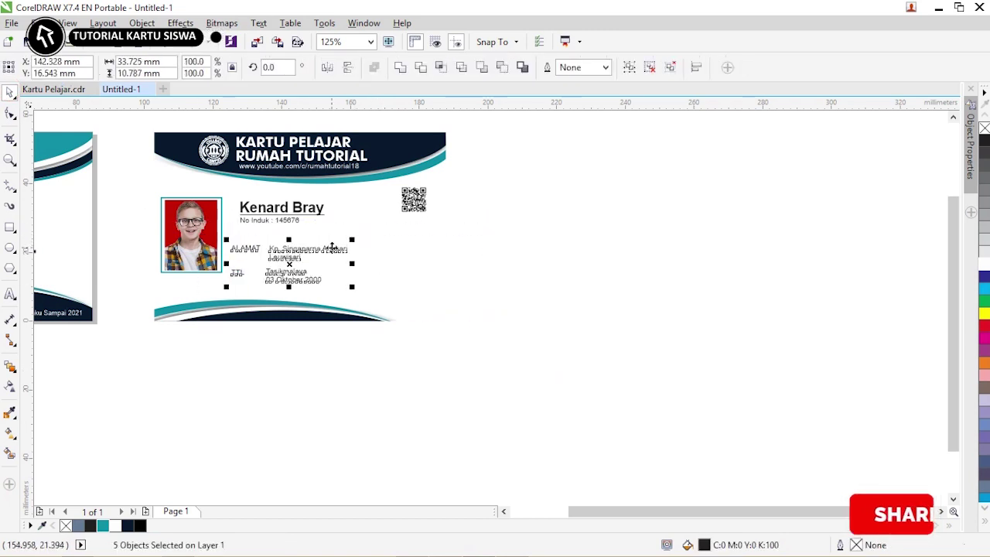
{"action": "left_click", "coordinate": [435, 248]}
{"action": "scroll", "coordinate": [495, 309], "scroll_direction": "left", "scroll_amount": 5}
{"action": "left_click_drag", "start_coordinate": [431, 348], "coordinate": [121, 380]}
- Scale the stamp to 5% and place it over the signature on the card back
{"action": "scroll", "coordinate": [408, 358], "scroll_direction": "down", "scroll_amount": 10}
{"action": "key", "text": "space"}
{"action": "left_click", "coordinate": [387, 340]}
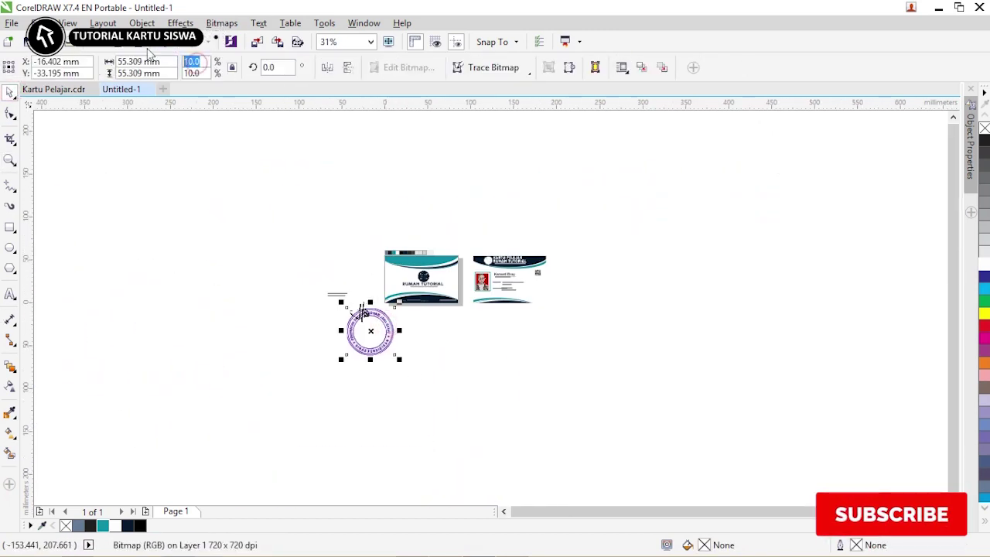
{"action": "type", "text": "5"}
{"action": "key", "text": "Return"}
{"action": "key", "text": "z"}
{"action": "left_click_drag", "start_coordinate": [327, 255], "coordinate": [640, 392]}
{"action": "key", "text": "space"}
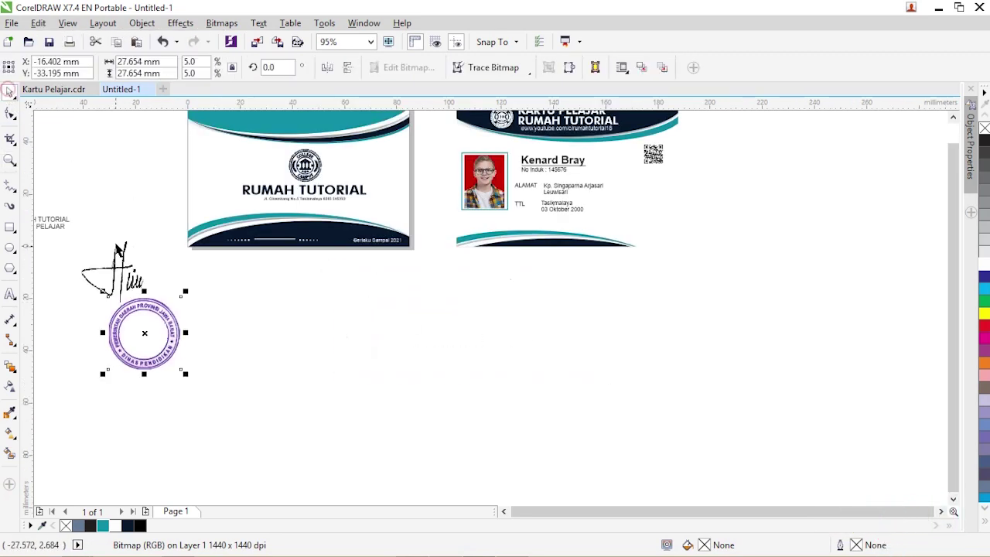
{"action": "mouse_move", "coordinate": [120, 251]}
{"action": "left_mouse_down"}
{"action": "mouse_move", "coordinate": [590, 261]}
{"action": "mouse_move", "coordinate": [623, 215]}
{"action": "left_mouse_up"}
{"action": "mouse_move", "coordinate": [172, 333]}
{"action": "left_mouse_down"}
{"action": "mouse_move", "coordinate": [245, 325]}
{"action": "mouse_move", "coordinate": [648, 221]}
{"action": "left_mouse_up"}
- Shrink the stamp and signature (signature to about 29%), shift them left, and copy the ALAMAT label beside them
{"action": "scroll", "coordinate": [648, 221], "scroll_direction": "up", "scroll_amount": 3}
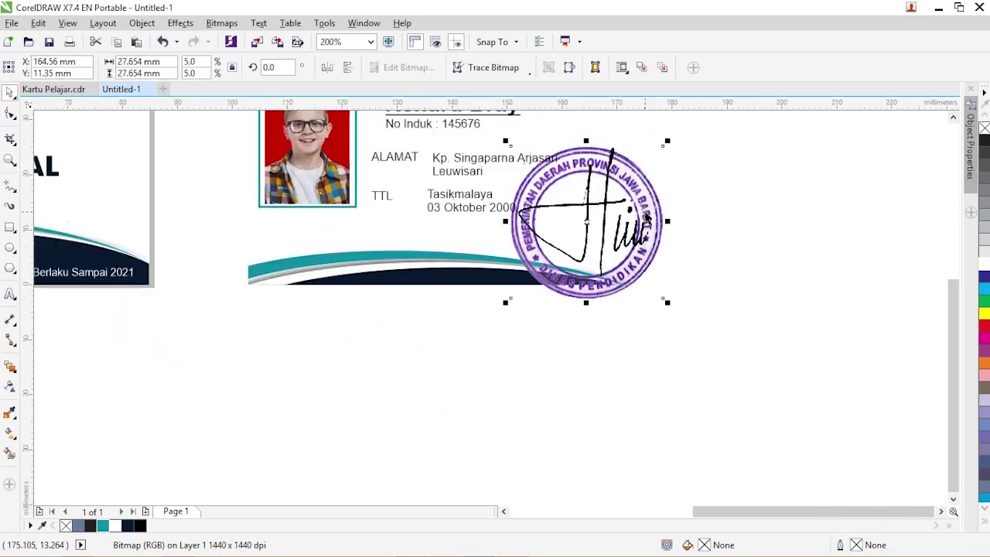
{"action": "scroll", "coordinate": [648, 220], "scroll_direction": "up", "scroll_amount": 1}
{"action": "scroll", "coordinate": [670, 150], "scroll_direction": "down", "scroll_amount": 1}
{"action": "left_click", "coordinate": [670, 150], "text": "shift"}
{"action": "mouse_move", "coordinate": [707, 129]}
{"action": "left_mouse_down"}
{"action": "mouse_move", "coordinate": [674, 146]}
{"action": "mouse_move", "coordinate": [656, 183]}
{"action": "left_mouse_up"}
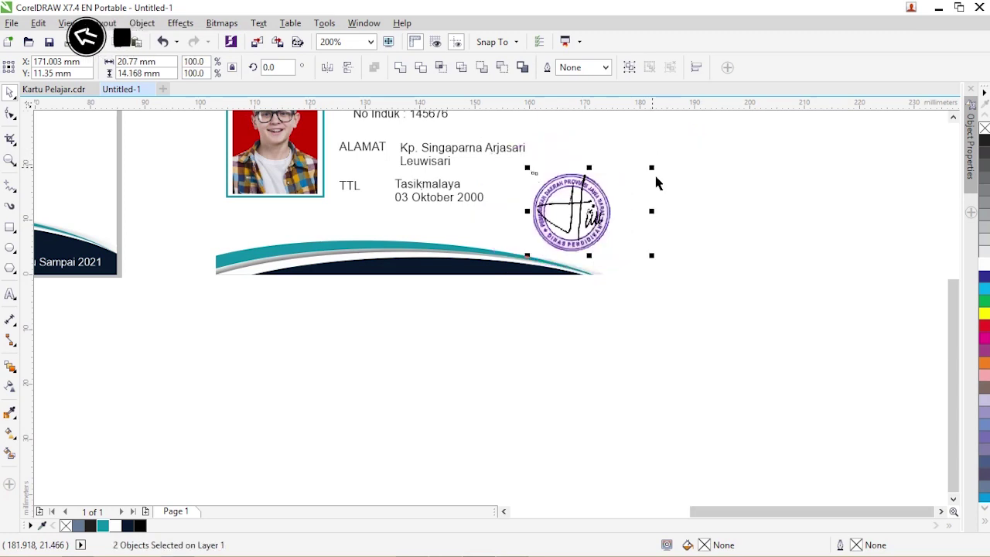
{"action": "left_click", "coordinate": [679, 221]}
{"action": "left_click", "coordinate": [649, 241]}
{"action": "left_click_drag", "start_coordinate": [652, 243], "coordinate": [627, 231]}
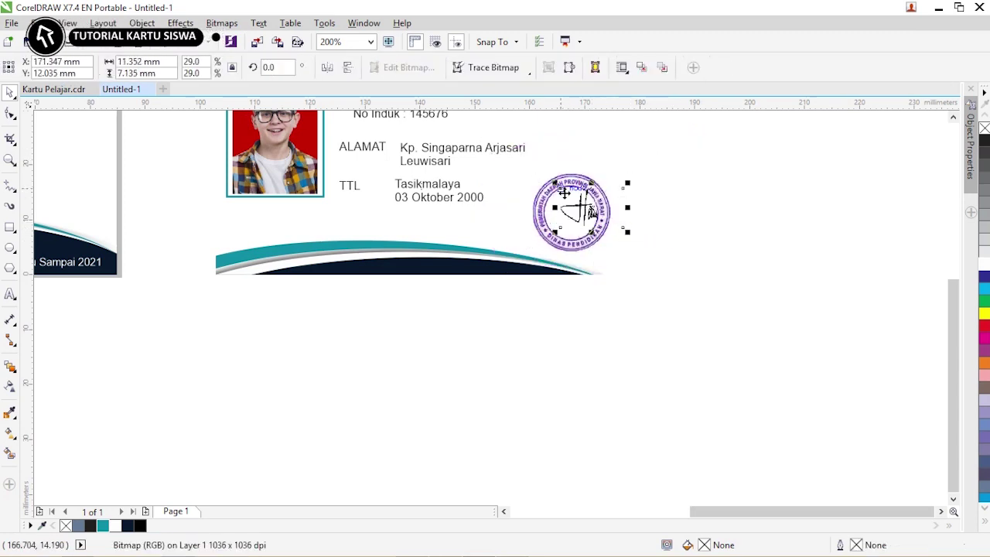
{"action": "left_click_drag", "start_coordinate": [617, 169], "coordinate": [625, 195]}
{"action": "left_click", "coordinate": [663, 201]}
{"action": "left_click_drag", "start_coordinate": [505, 175], "coordinate": [588, 240]}
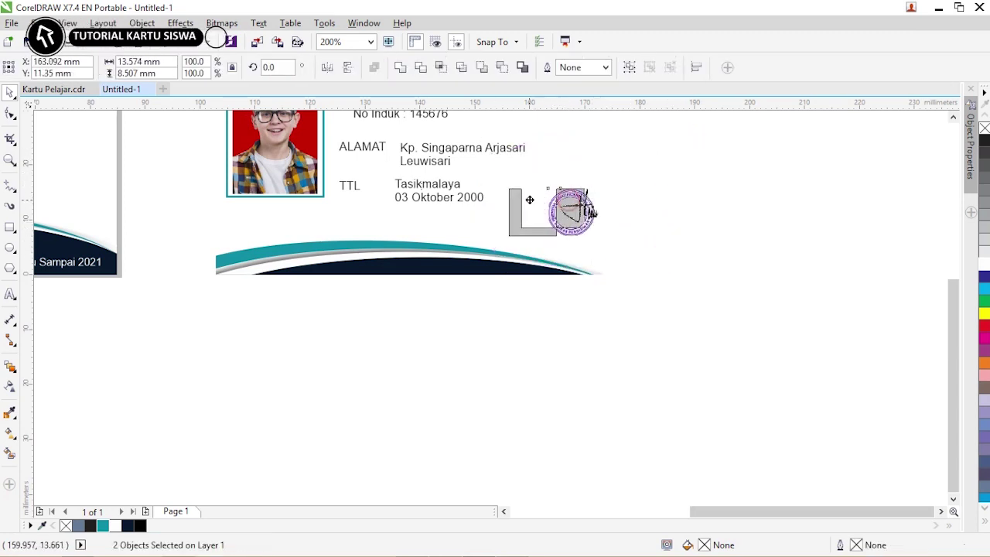
{"action": "left_click", "coordinate": [674, 198]}
{"action": "left_click_drag", "start_coordinate": [377, 153], "coordinate": [503, 153]}
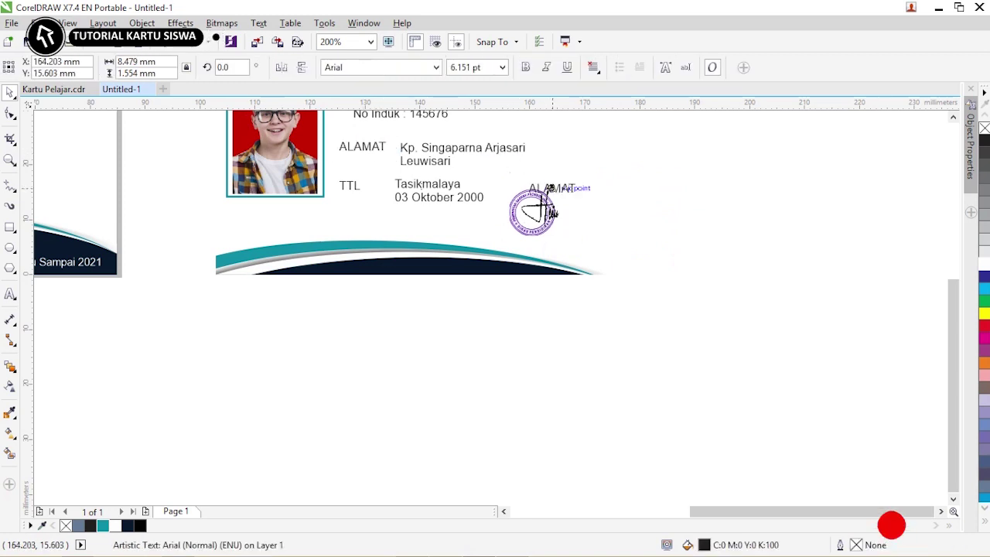
- Retype the copied label as the title 'Kepala Sekolah'
{"action": "left_click_drag", "start_coordinate": [549, 188], "coordinate": [551, 188]}
{"action": "double_click", "coordinate": [551, 186]}
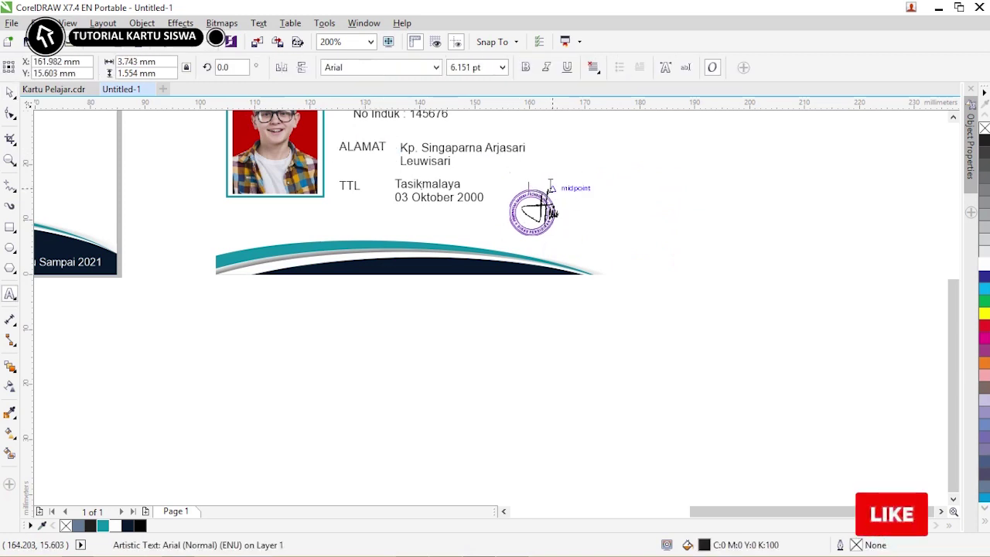
{"action": "type", "text": "Kepala Sekolah"}
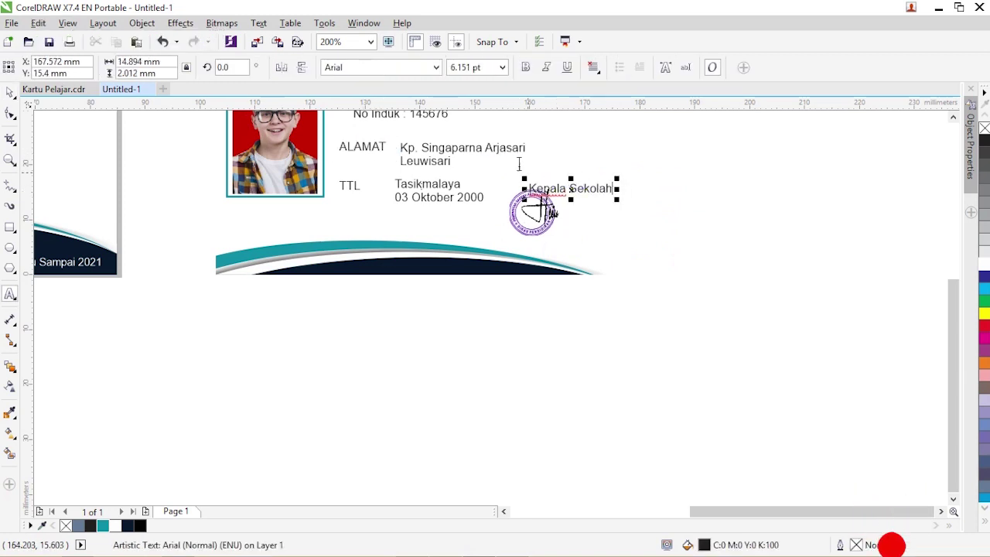
{"action": "left_click", "coordinate": [12, 93]}
- Copy the title below the stamp, replace it with the principal's name, and make it bold
{"action": "left_click_drag", "start_coordinate": [574, 188], "coordinate": [545, 188]}
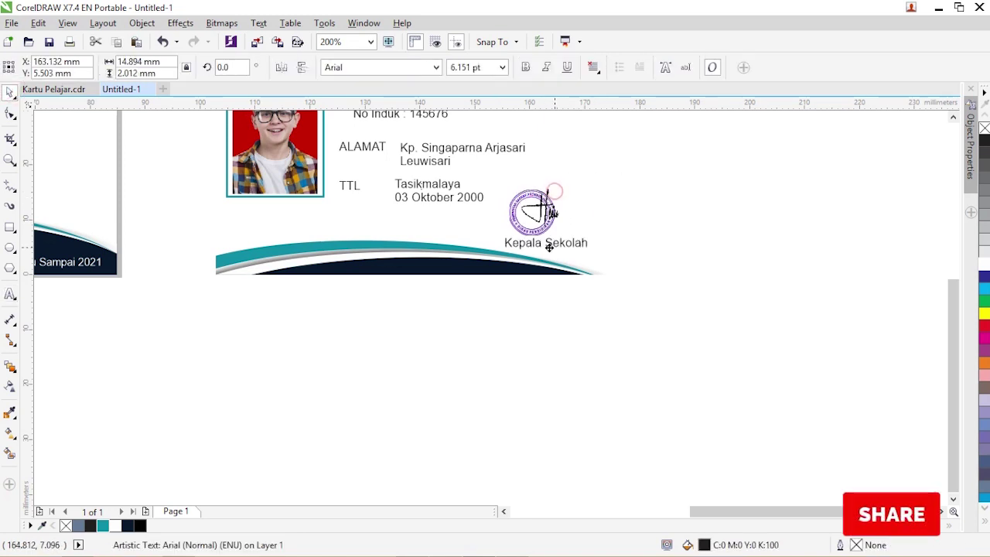
{"action": "type", "text": "Nurdin, M.Pd"}
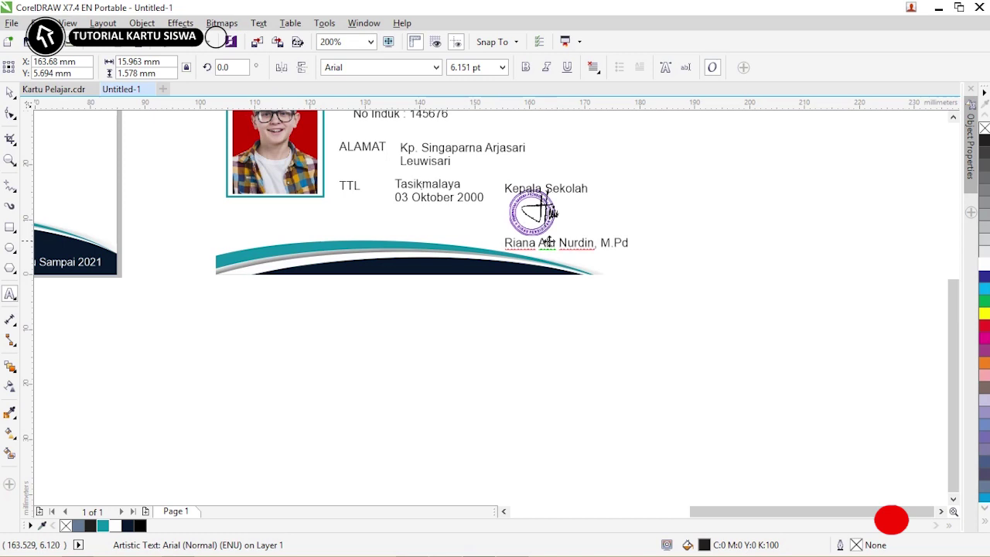
{"action": "key", "text": "ctrl+space"}
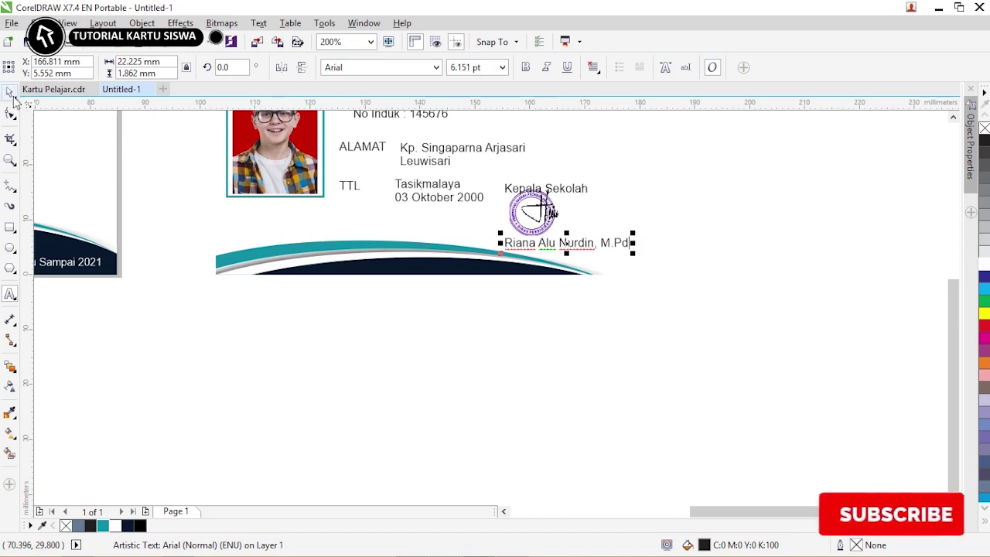
{"action": "left_click", "coordinate": [529, 69]}
{"action": "left_click", "coordinate": [712, 215]}
{"action": "left_click", "coordinate": [630, 239]}
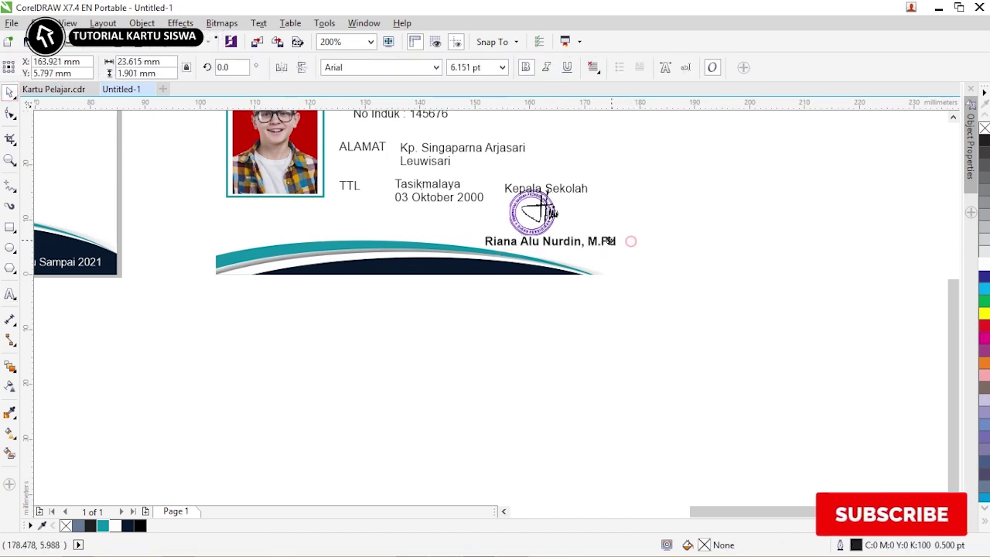
{"action": "scroll", "coordinate": [495, 227], "scroll_direction": "down", "scroll_amount": 2}
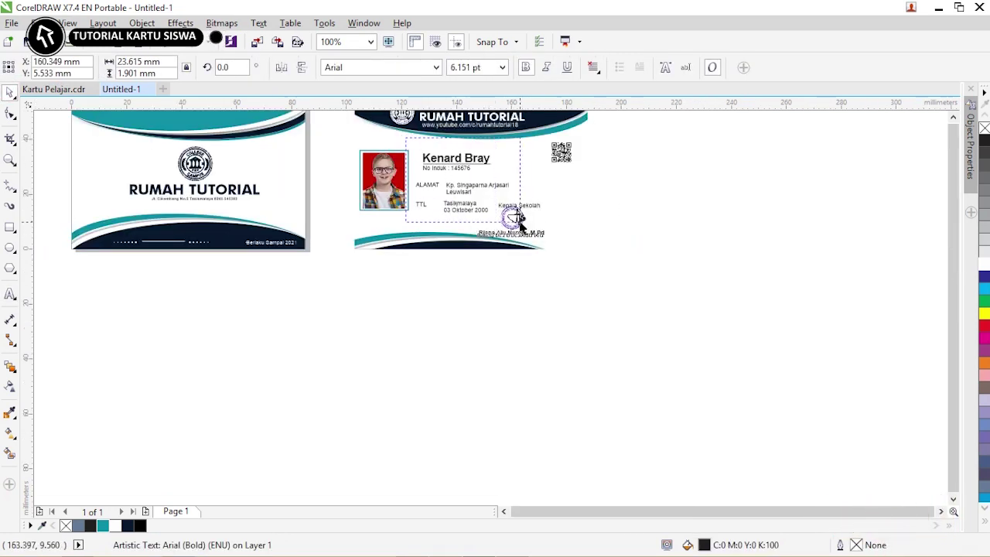
- Group the student name with its No Induk line and enlarge the QR code
{"action": "left_click_drag", "start_coordinate": [520, 221], "coordinate": [520, 221]}
{"action": "left_click_drag", "start_coordinate": [495, 146], "coordinate": [426, 182]}
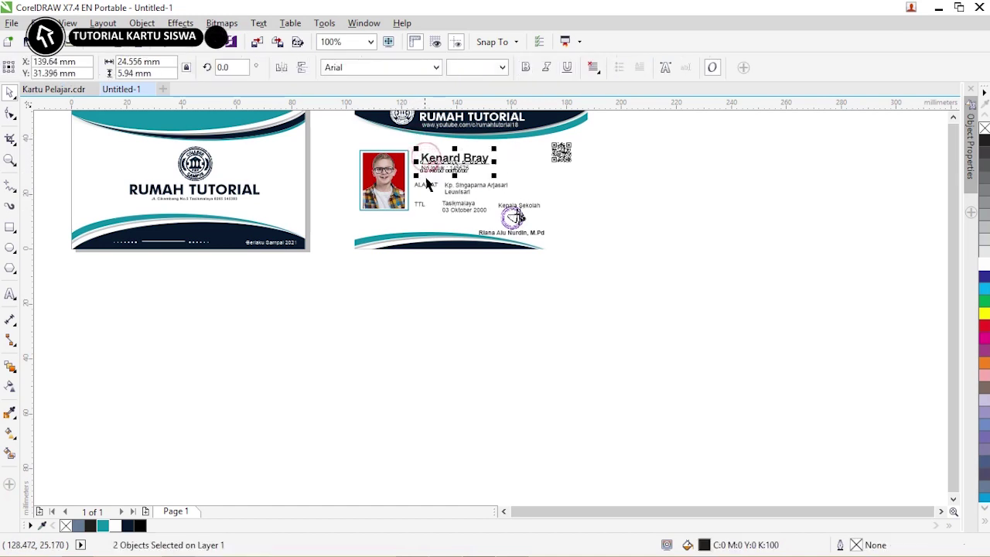
{"action": "key", "text": "ctrl+g"}
{"action": "left_click", "coordinate": [561, 152]}
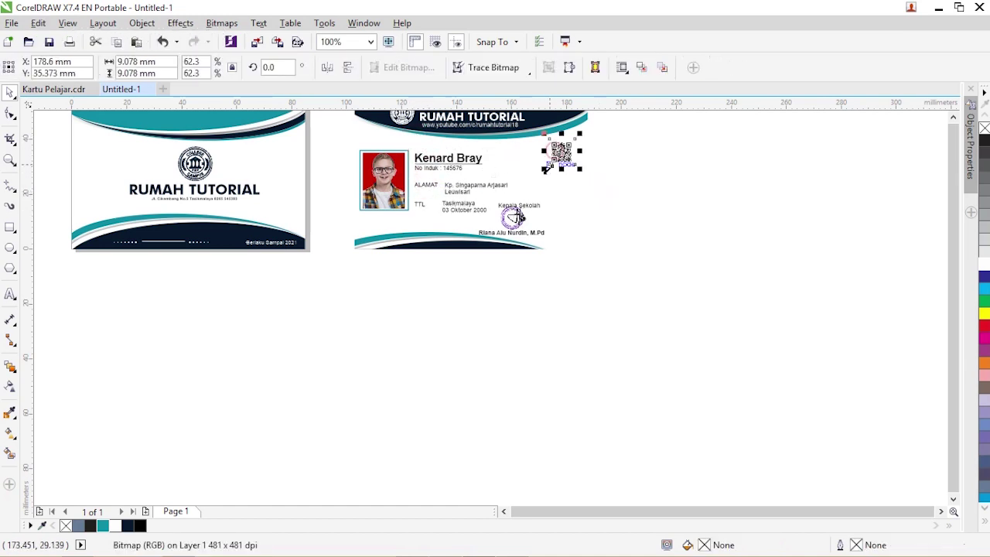
{"action": "left_click_drag", "start_coordinate": [546, 169], "coordinate": [532, 180]}
{"action": "left_click", "coordinate": [623, 163]}
- Nudge the principal's name slightly right and unlock the card frame
{"action": "left_click_drag", "start_coordinate": [431, 221], "coordinate": [497, 234]}
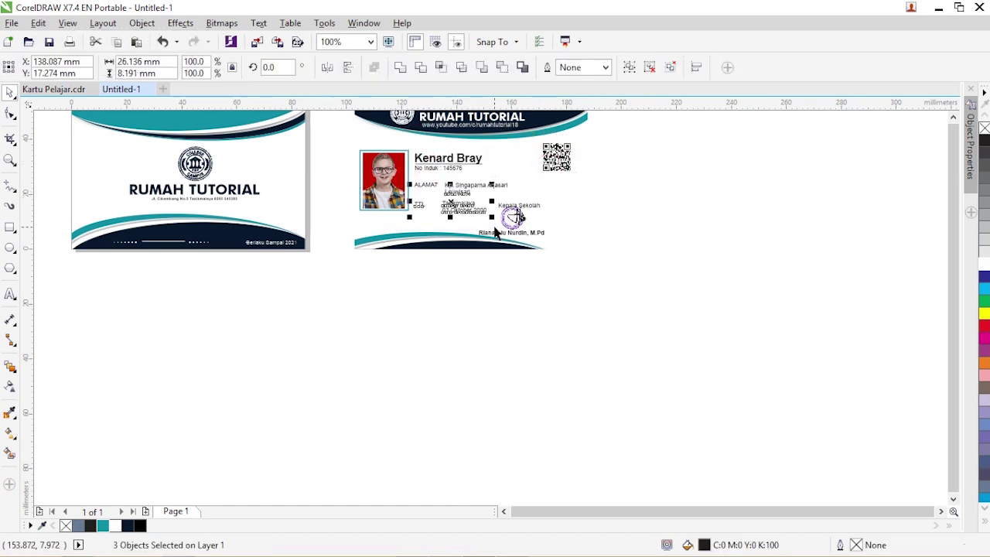
{"action": "left_click", "coordinate": [580, 206]}
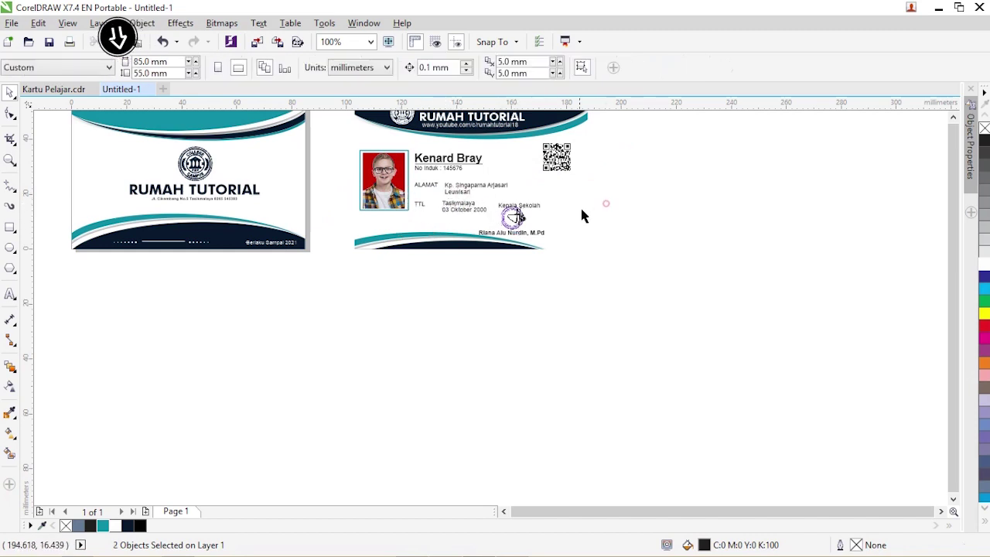
{"action": "scroll", "coordinate": [553, 226], "scroll_direction": "up", "scroll_amount": 2}
{"action": "left_click", "coordinate": [498, 240]}
{"action": "left_click_drag", "start_coordinate": [497, 240], "coordinate": [502, 240]}
{"action": "left_click", "coordinate": [593, 223]}
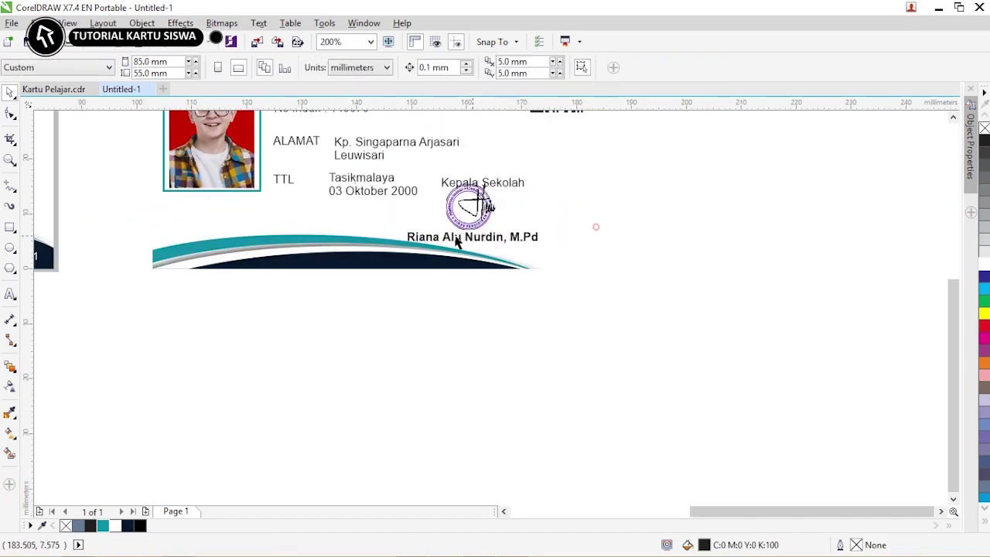
{"action": "right_click", "coordinate": [379, 215]}
{"action": "left_click", "coordinate": [386, 222]}
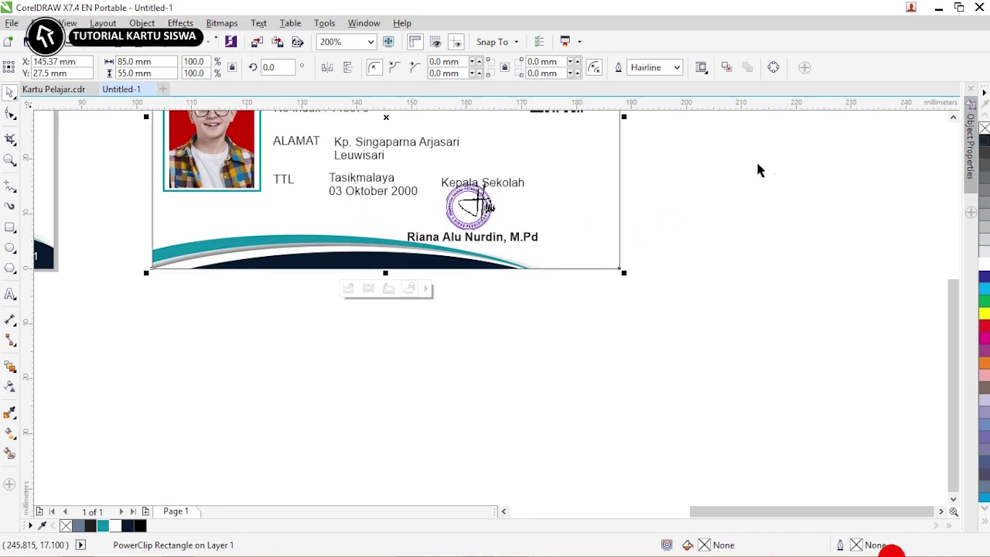
- Delete the leftover colour swatch strip and the side labels beside the cards
{"action": "key", "text": "F4"}
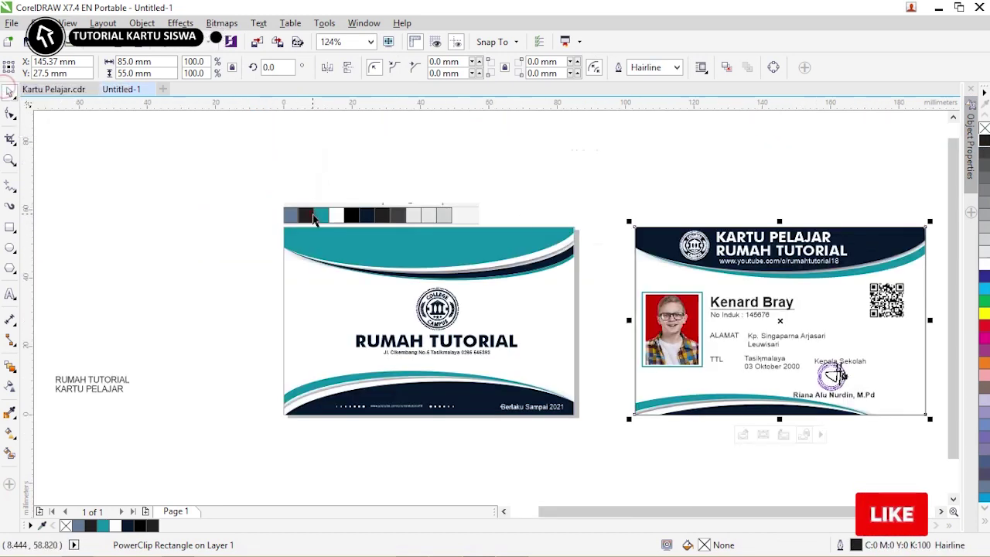
{"action": "key", "text": "Escape"}
{"action": "left_click", "coordinate": [332, 215]}
{"action": "key", "text": "Delete"}
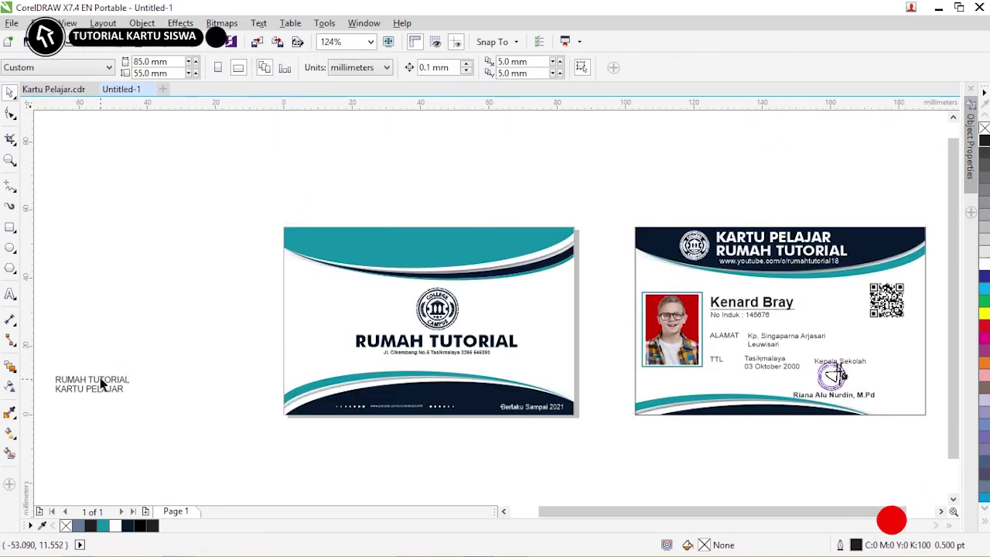
{"action": "left_click", "coordinate": [99, 379]}
{"action": "key", "text": "Delete"}
- Move the Kepala Sekolah block right and send the stamp behind the signature
{"action": "key", "text": "F4"}
{"action": "left_click_drag", "start_coordinate": [737, 511], "coordinate": [752, 518]}
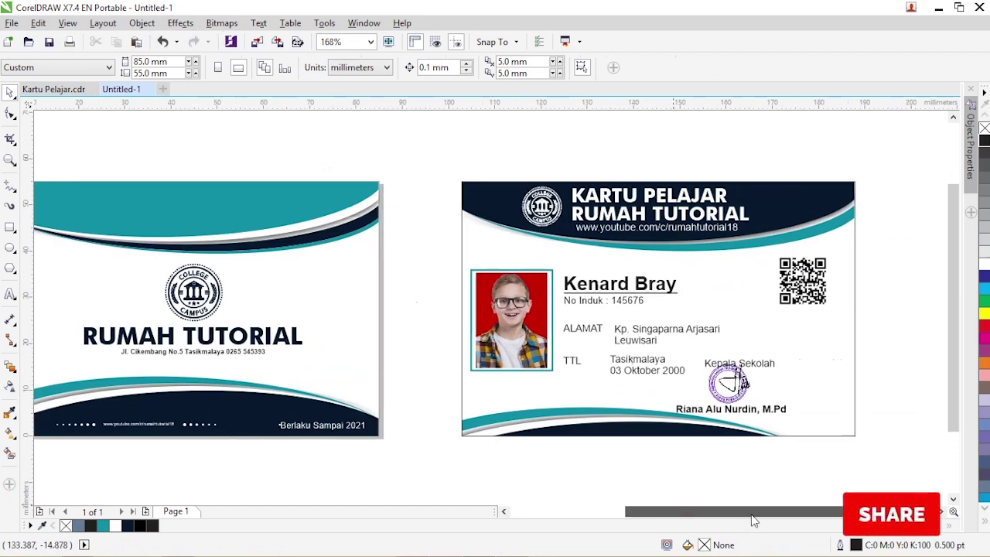
{"action": "left_click_drag", "start_coordinate": [703, 336], "coordinate": [902, 475]}
{"action": "mouse_move", "coordinate": [754, 374]}
{"action": "left_mouse_down"}
{"action": "mouse_move", "coordinate": [809, 374]}
{"action": "mouse_move", "coordinate": [786, 394]}
{"action": "mouse_move", "coordinate": [779, 380]}
{"action": "mouse_move", "coordinate": [817, 354]}
{"action": "mouse_move", "coordinate": [774, 358]}
{"action": "mouse_move", "coordinate": [801, 379]}
{"action": "mouse_move", "coordinate": [732, 391]}
{"action": "mouse_move", "coordinate": [756, 381]}
{"action": "left_mouse_up"}
{"action": "left_click", "coordinate": [923, 369]}
{"action": "left_click", "coordinate": [758, 400]}
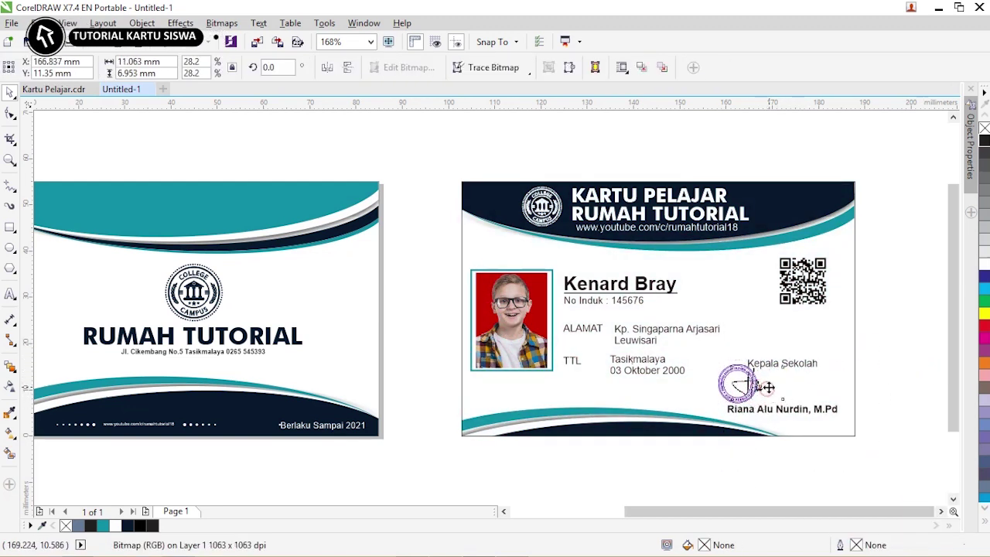
{"action": "key", "text": "ctrl+Page_Down"}
{"action": "left_click", "coordinate": [912, 358]}
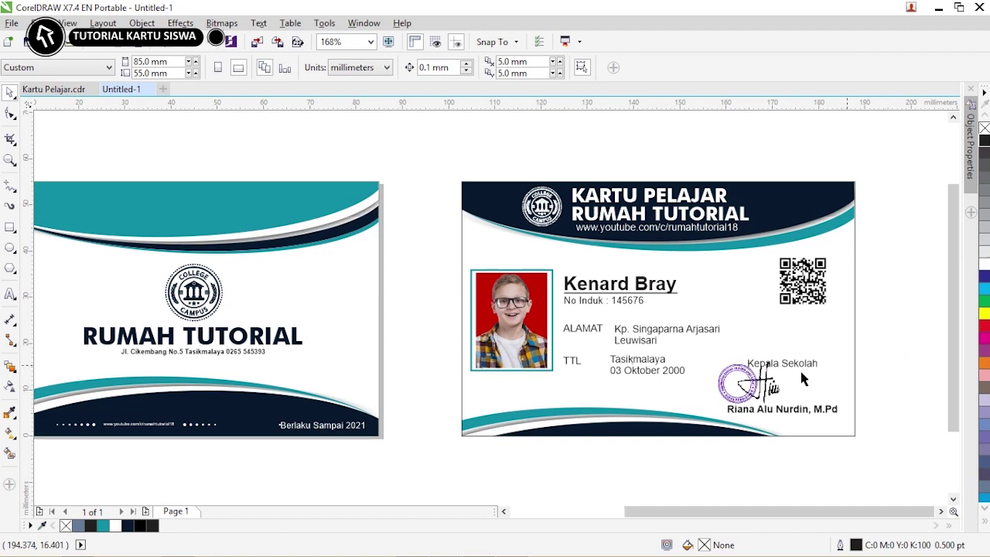
- Nudge the photo and student details to the right
{"action": "left_click_drag", "start_coordinate": [739, 403], "coordinate": [739, 401]}
{"action": "key", "text": "Right"}
{"action": "key", "text": "Right"}
{"action": "key", "text": "Right"}
{"action": "key", "text": "Right"}
{"action": "key", "text": "Right"}
{"action": "key", "text": "Right"}
{"action": "key", "text": "Right"}
{"action": "key", "text": "Right"}
{"action": "key", "text": "Right"}
{"action": "key", "text": "Right"}
{"action": "key", "text": "Right"}
{"action": "key", "text": "Right"}
{"action": "key", "text": "Right"}
{"action": "key", "text": "Right"}
{"action": "key", "text": "Right"}
{"action": "key", "text": "Right"}
{"action": "key", "text": "Right"}
{"action": "key", "text": "Right"}
{"action": "key", "text": "Right"}
{"action": "key", "text": "Right"}
{"action": "left_click", "coordinate": [894, 333]}
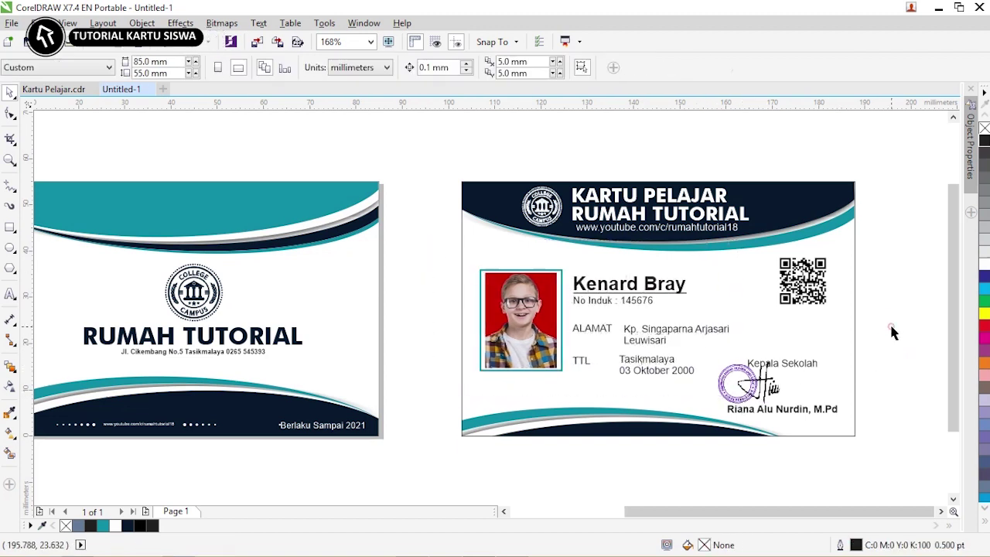